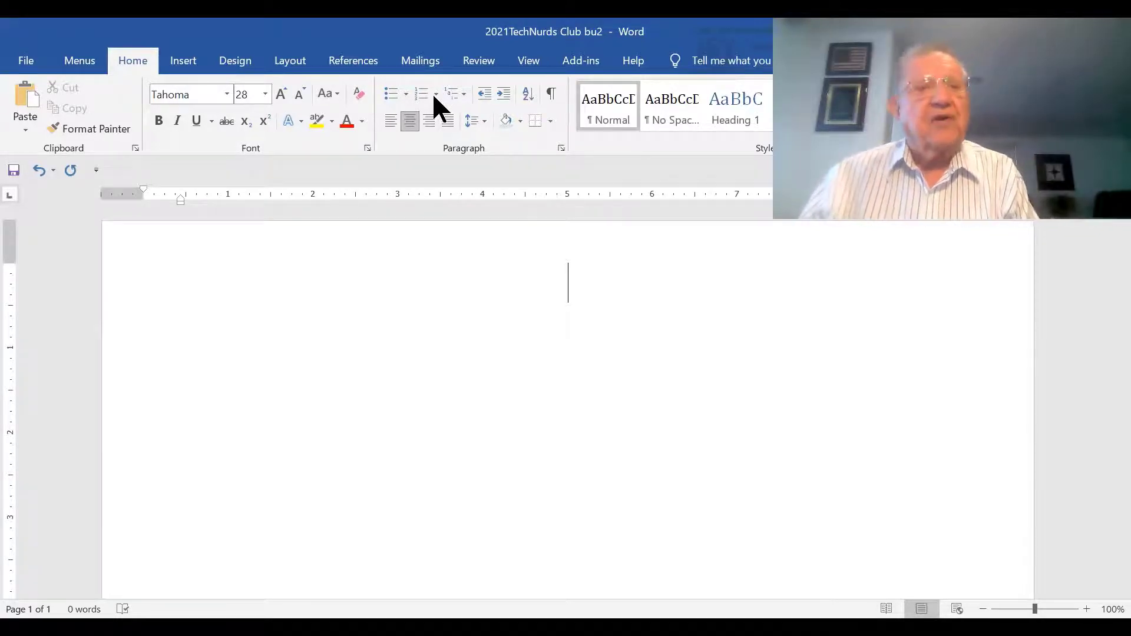
Step: Open the Insert Table dialog from the Insert tab's Table menu, showing 5 columns and 2 rows
{"action": "left_click", "coordinate": [182, 63]}
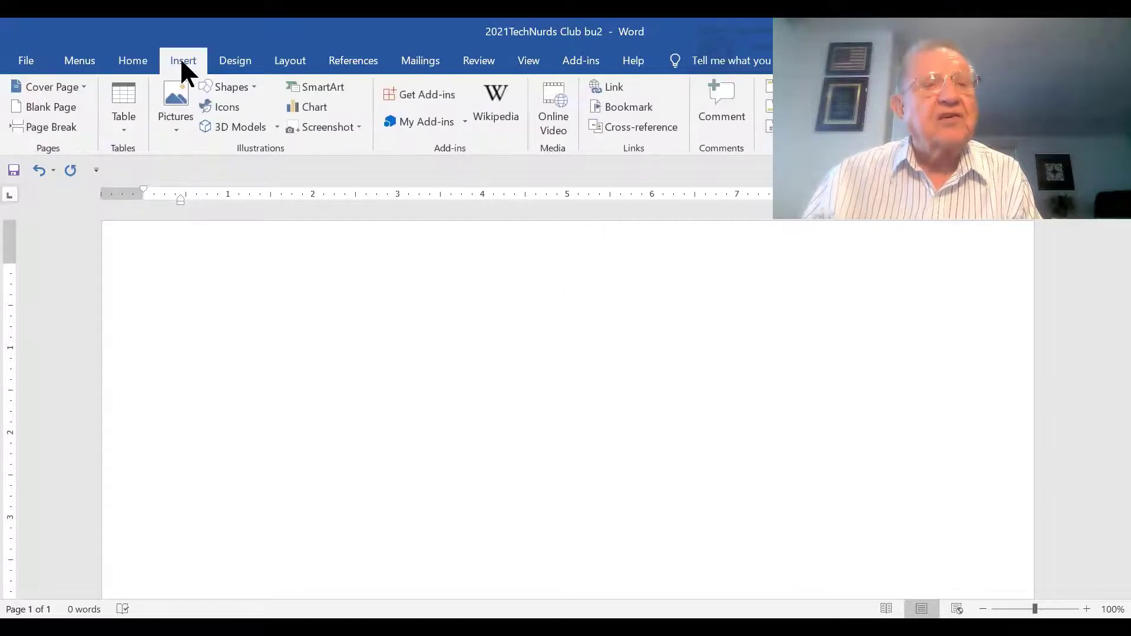
{"action": "left_click", "coordinate": [118, 93]}
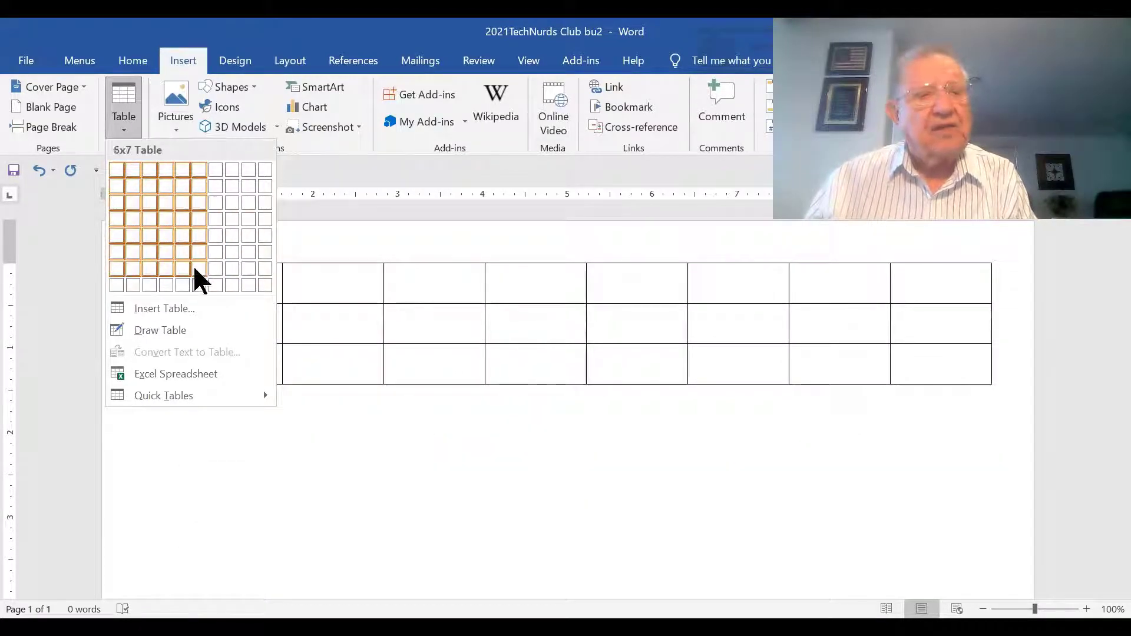
{"action": "left_click", "coordinate": [364, 164]}
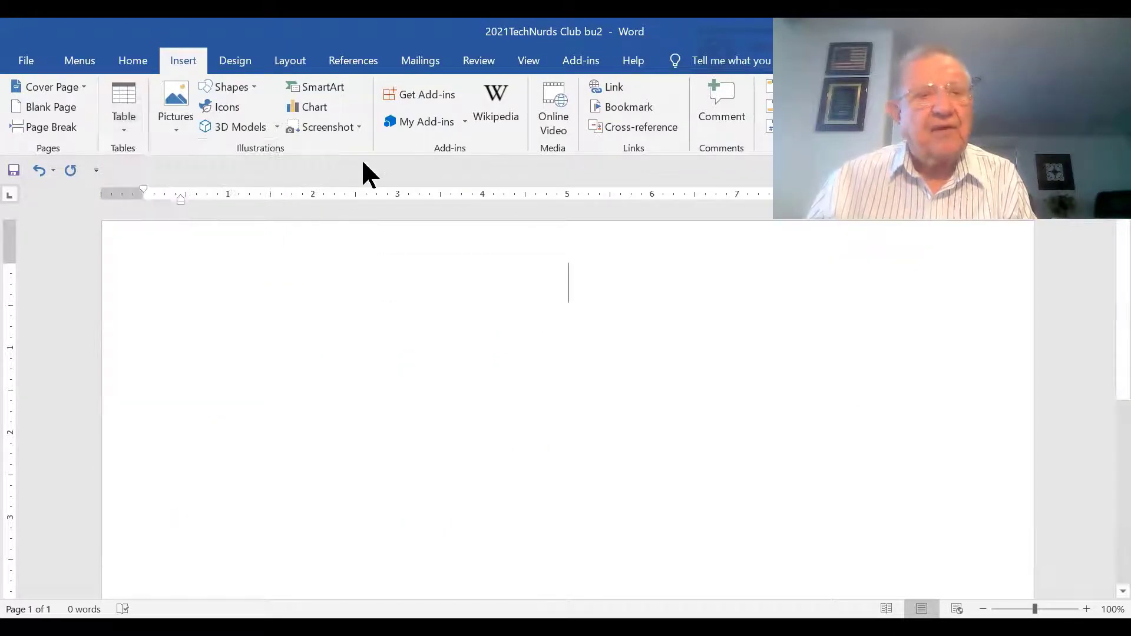
{"action": "left_click", "coordinate": [127, 102]}
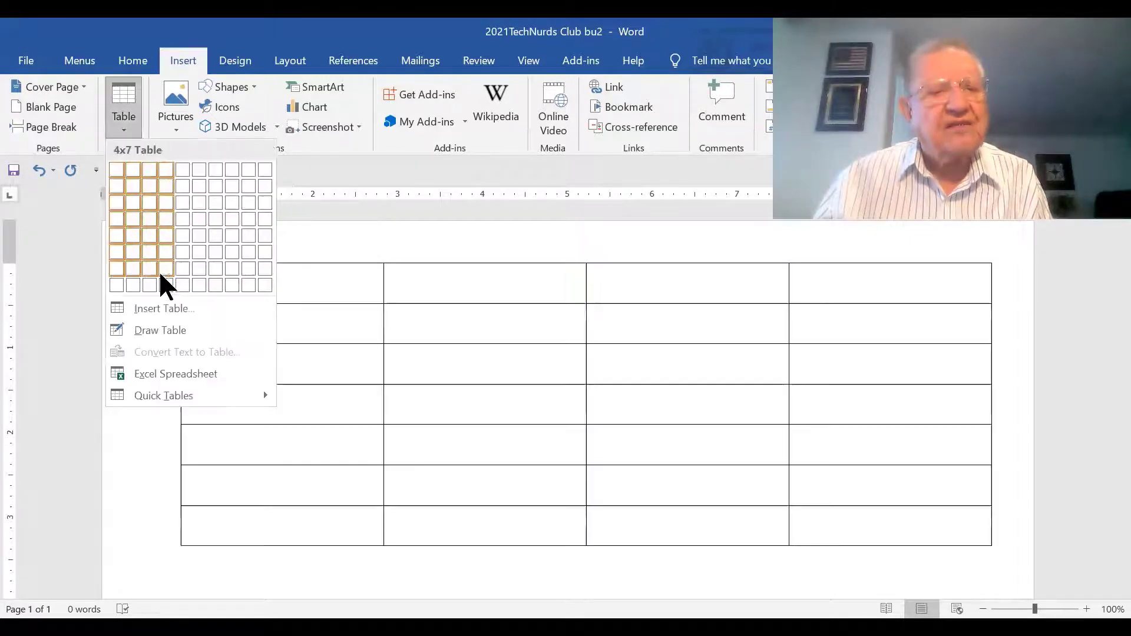
{"action": "left_click", "coordinate": [164, 308]}
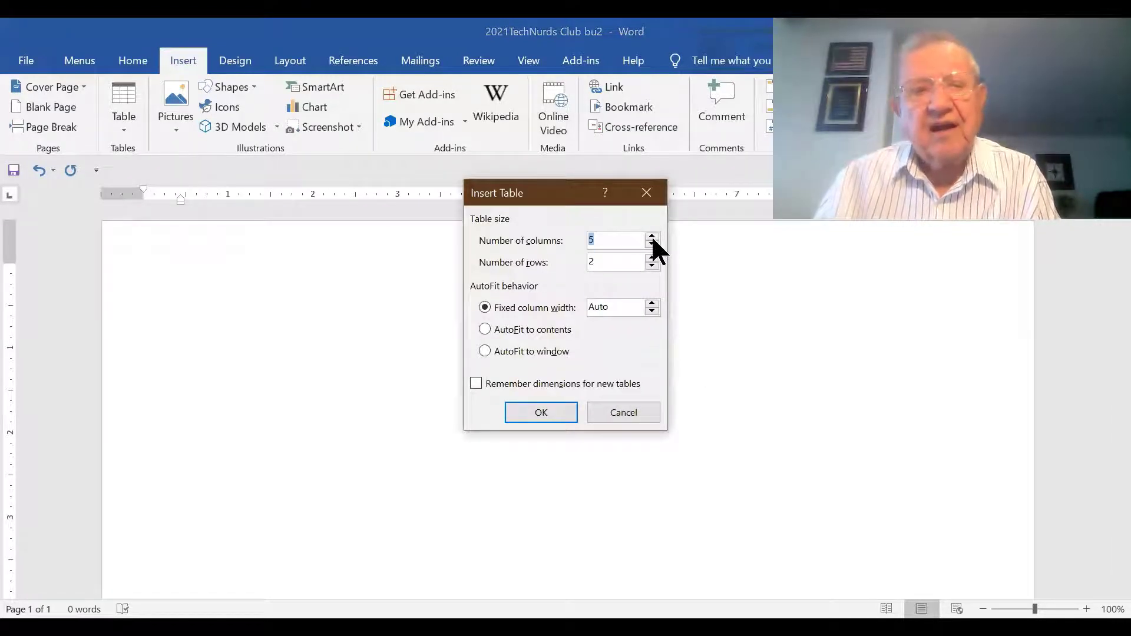
Step: Choose AutoFit to contents in Insert Table, then cancel without inserting a table
{"action": "left_click", "coordinate": [485, 329]}
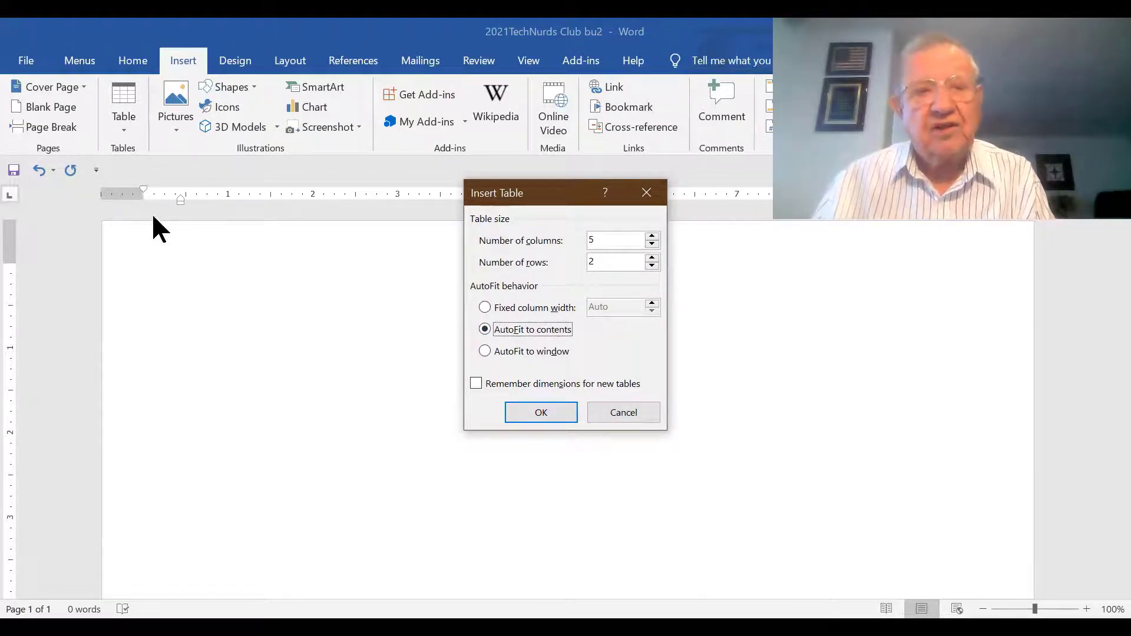
{"action": "left_click", "coordinate": [45, 170]}
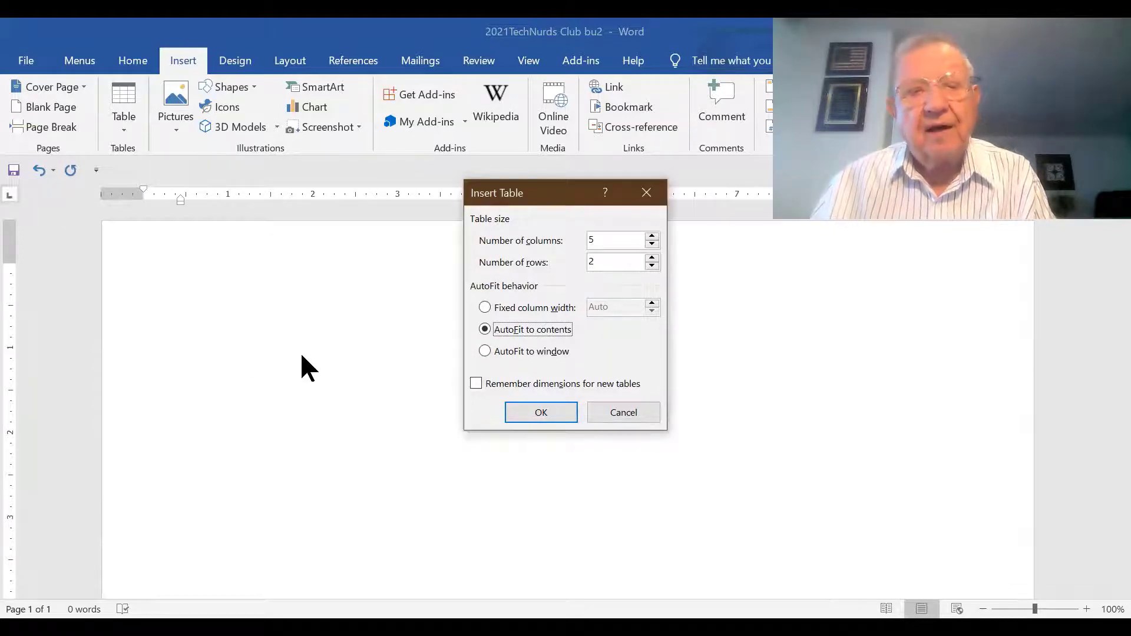
{"action": "left_click", "coordinate": [623, 412]}
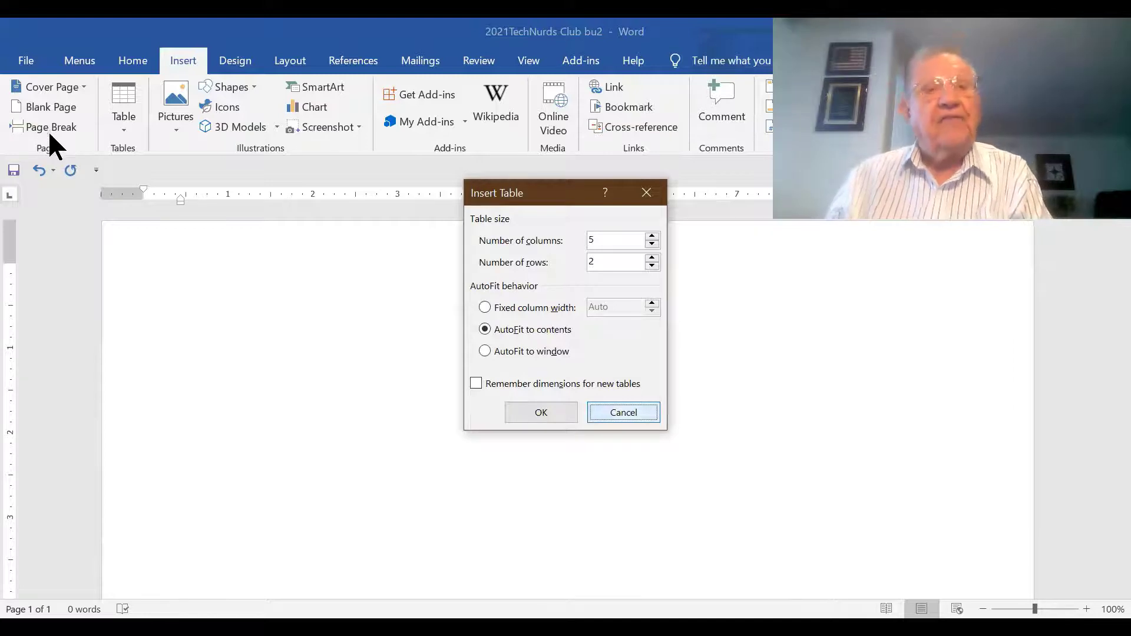
{"action": "key", "text": "Escape"}
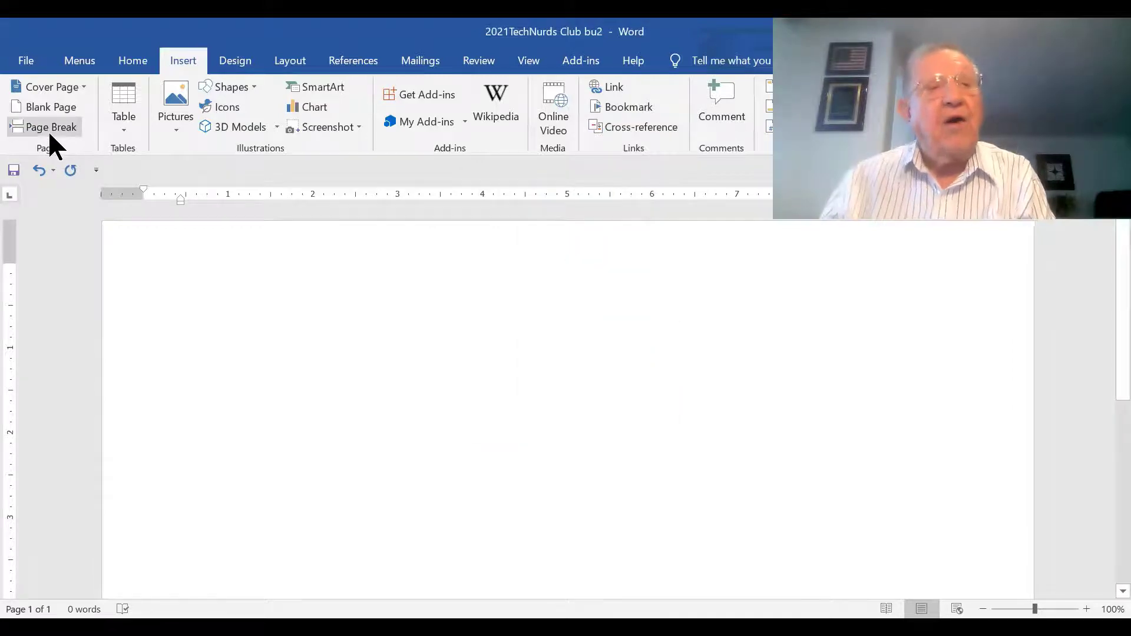
Step: Undo twice to restore the 'TechNurds Club' and 'v3.04.21' title text
{"action": "left_click", "coordinate": [41, 170]}
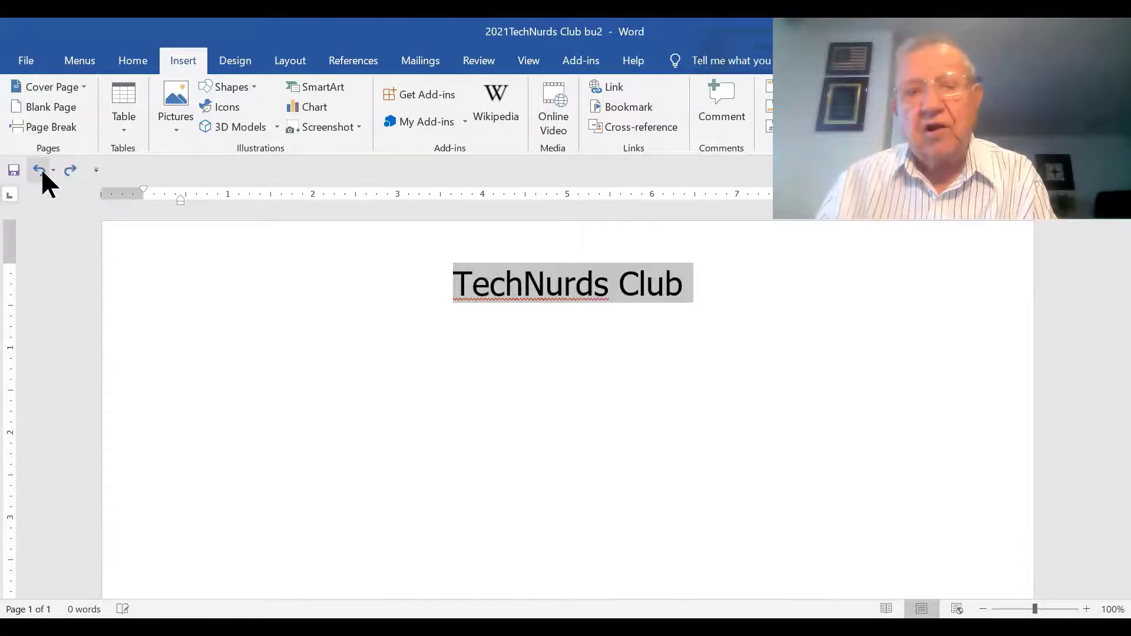
{"action": "left_click", "coordinate": [166, 257]}
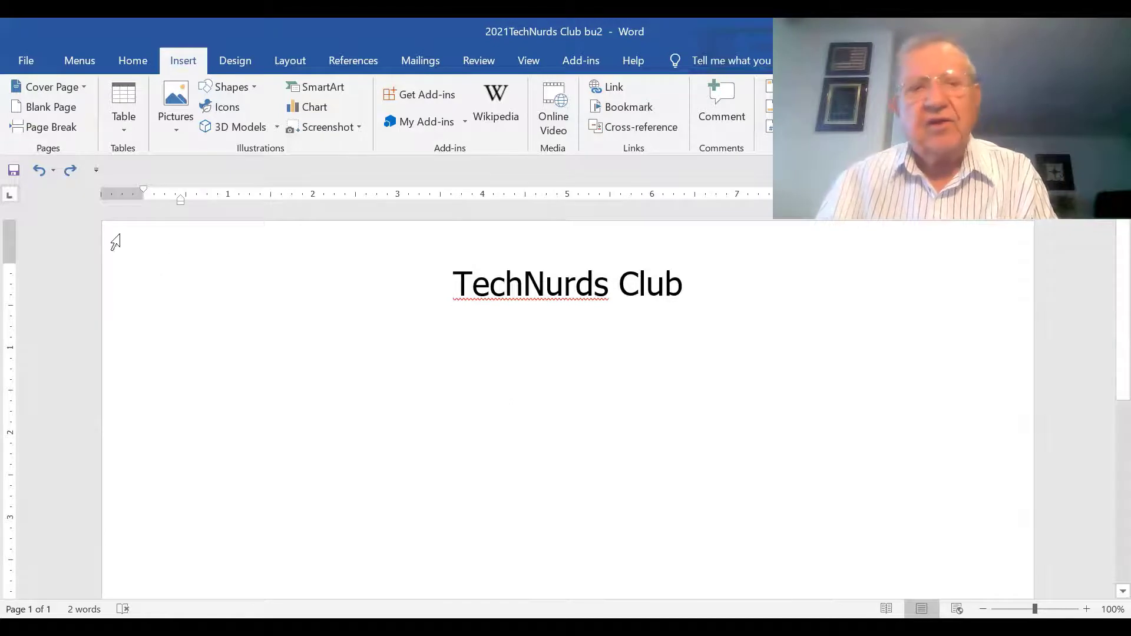
{"action": "left_click", "coordinate": [35, 170]}
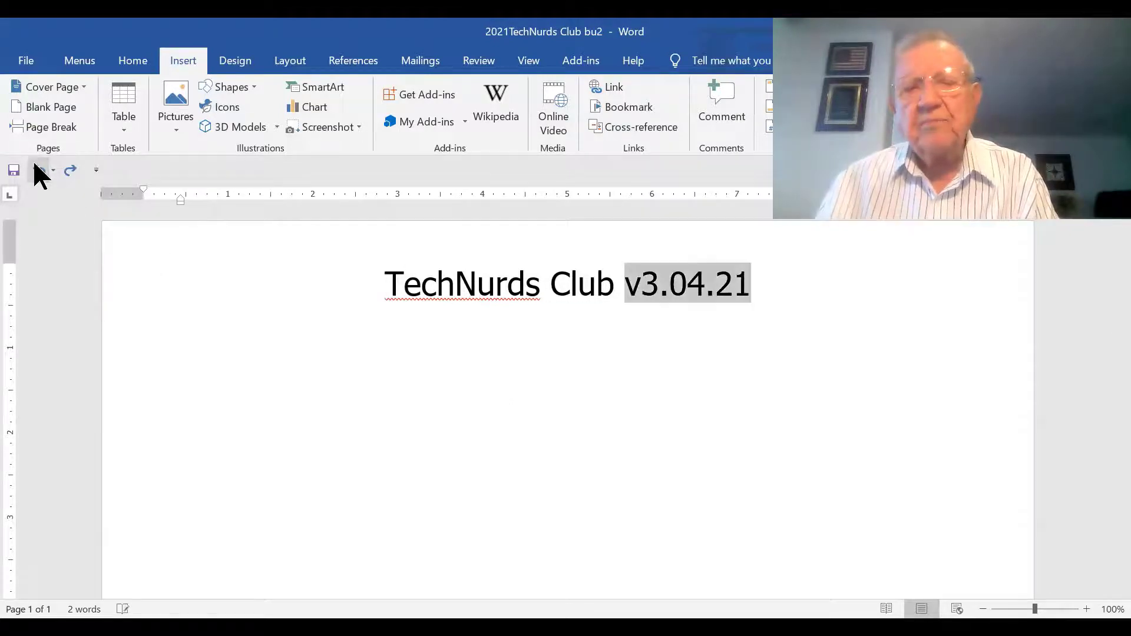
{"action": "left_click", "coordinate": [151, 289]}
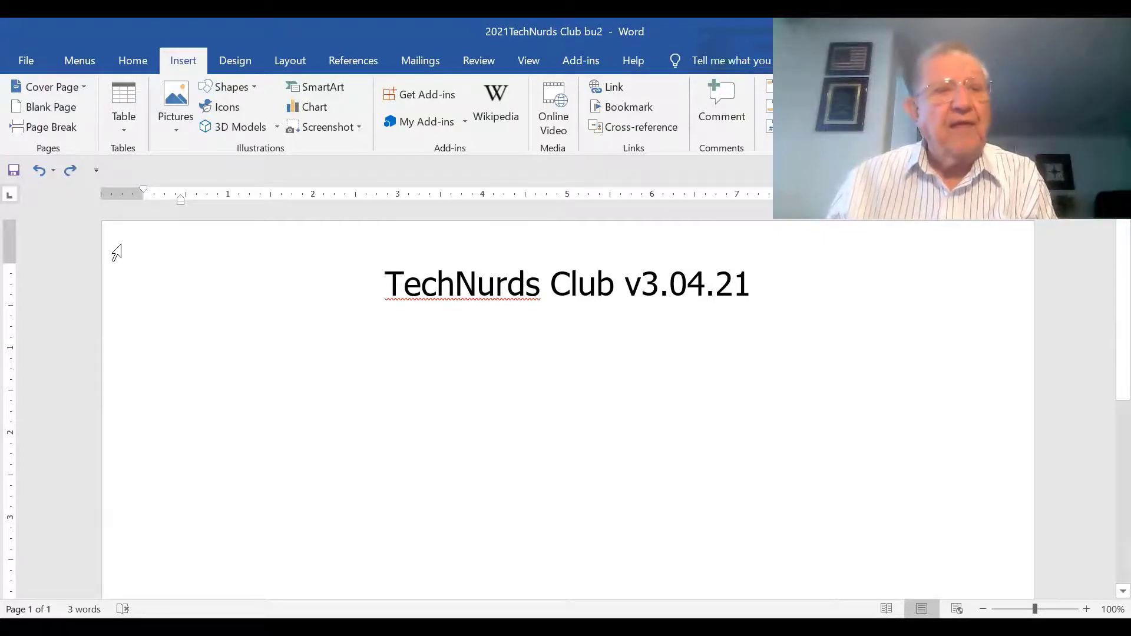
Step: Undo to restore the table with its First Name, Home Address, City State ZIP, Phone and email columns
{"action": "left_click", "coordinate": [40, 168]}
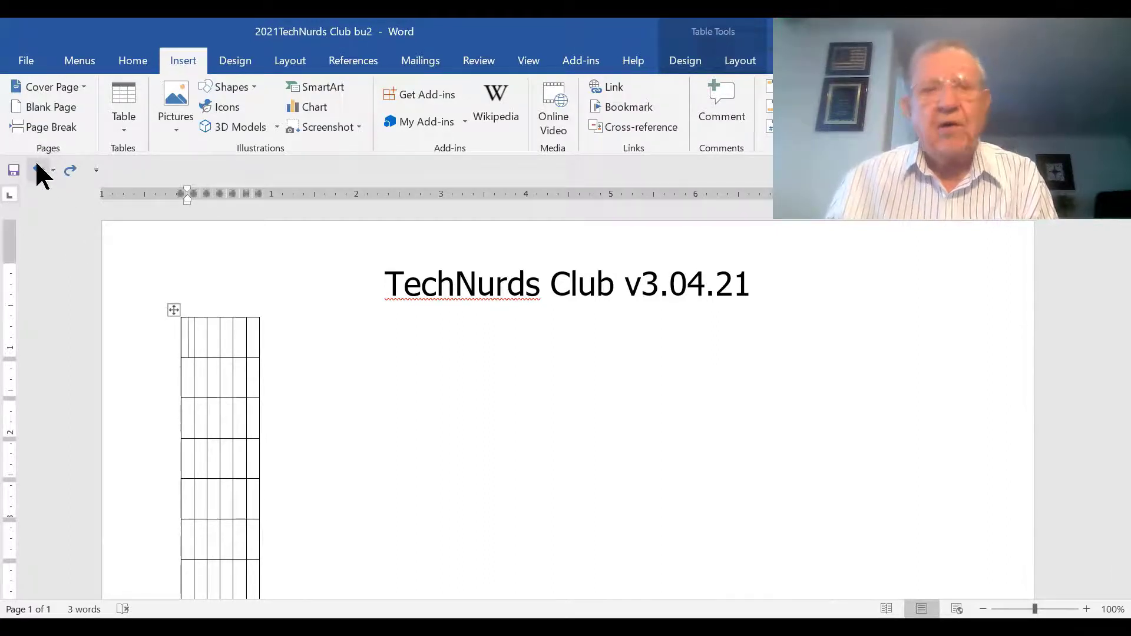
{"action": "left_click", "coordinate": [34, 167]}
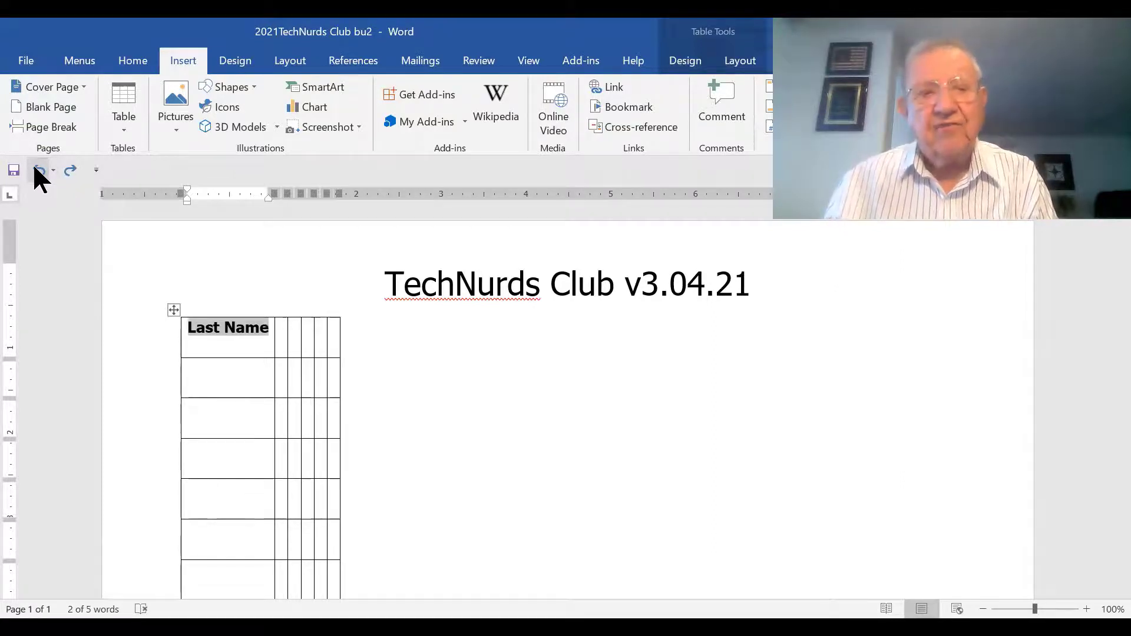
{"action": "left_click", "coordinate": [34, 167]}
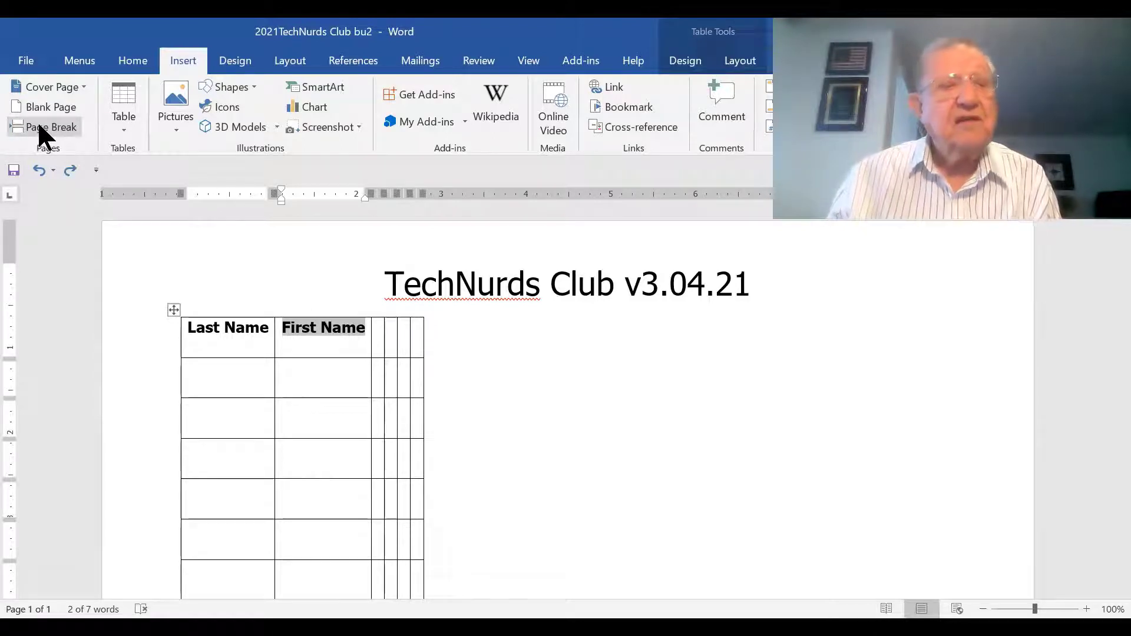
{"action": "left_click", "coordinate": [41, 170]}
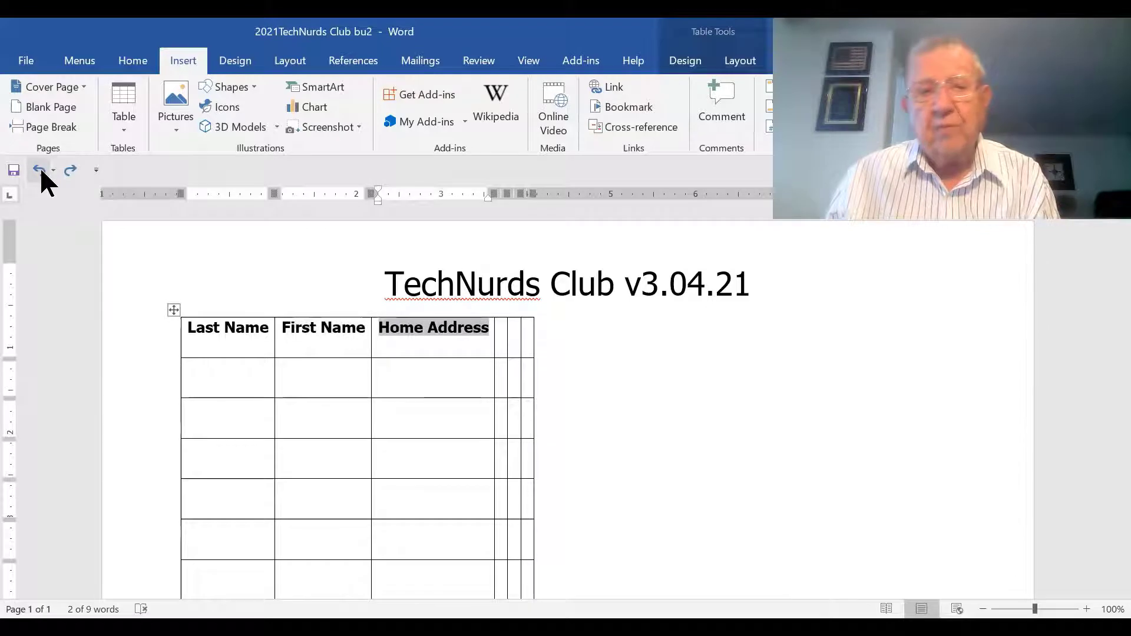
{"action": "left_click", "coordinate": [41, 171]}
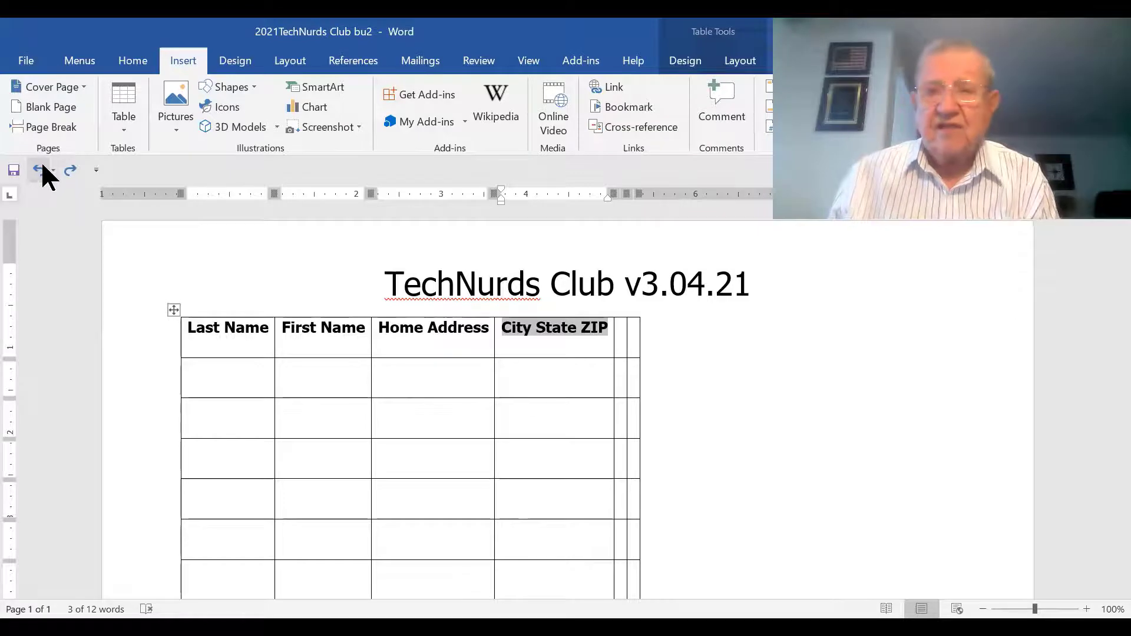
{"action": "left_click", "coordinate": [42, 169]}
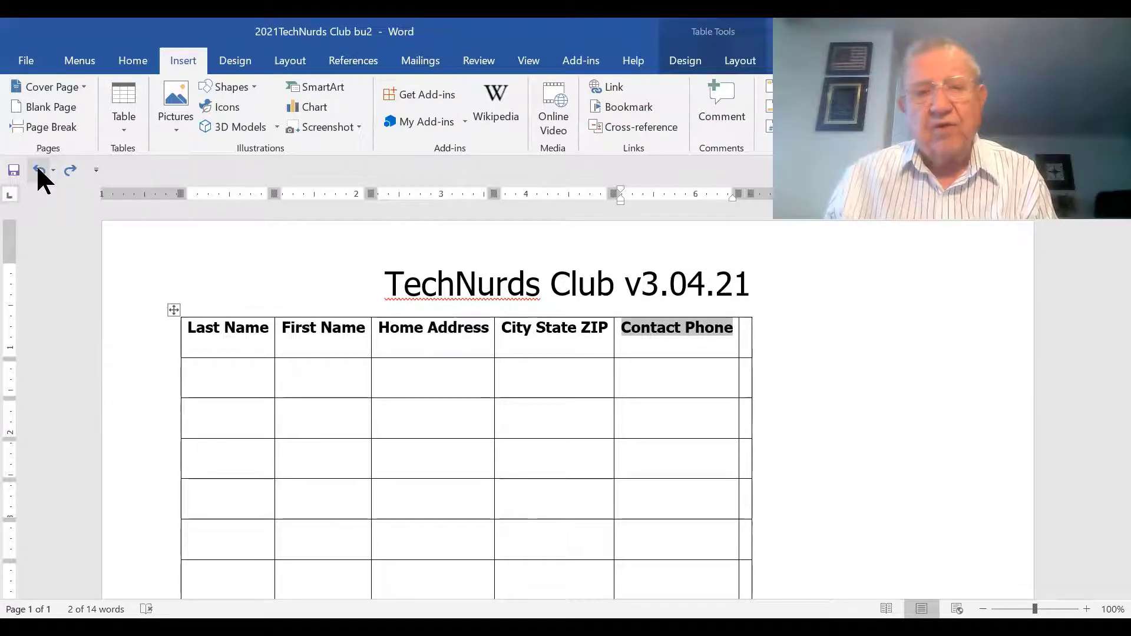
{"action": "left_click", "coordinate": [39, 169]}
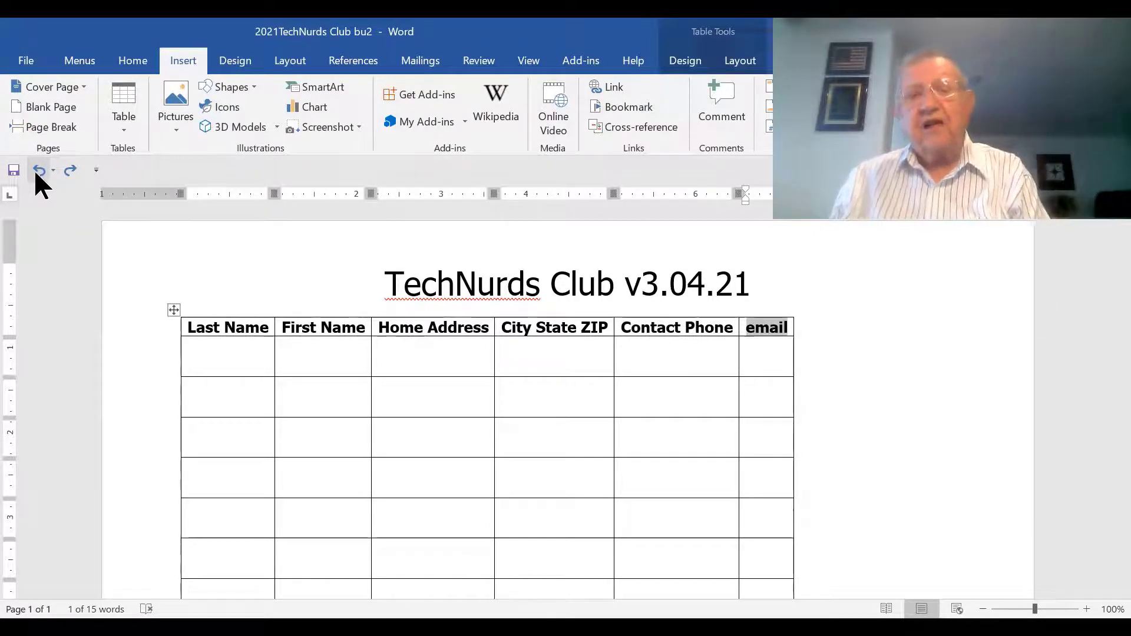
Step: Restore the first member's last name, first name, address, city/state/ZIP, phone and e-mail
{"action": "left_click", "coordinate": [36, 173]}
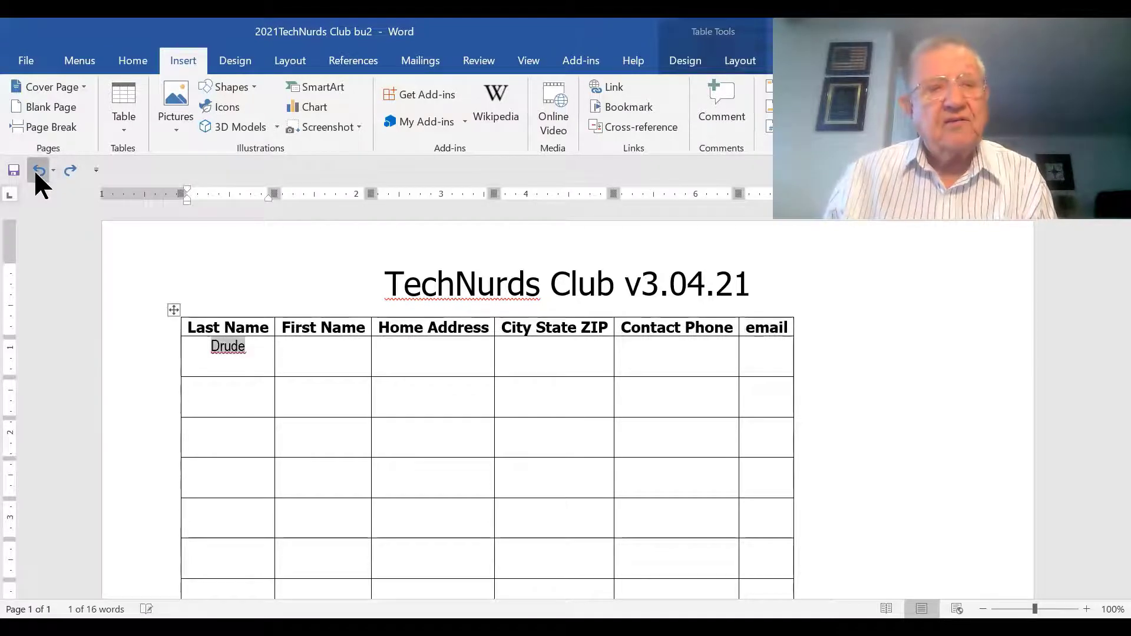
{"action": "left_click", "coordinate": [35, 173]}
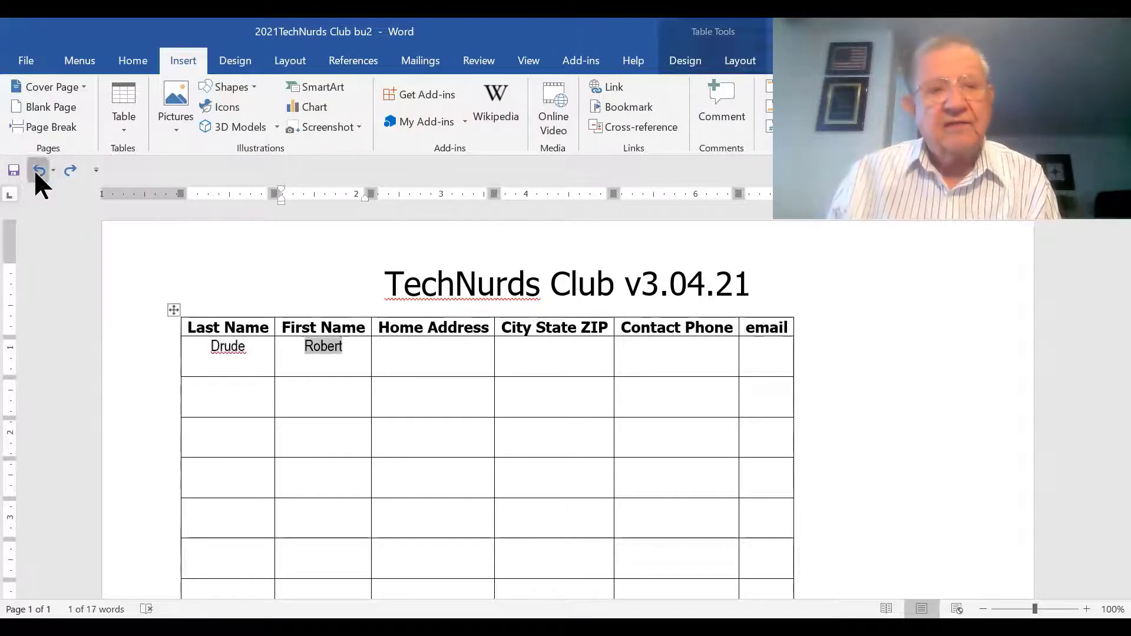
{"action": "left_click", "coordinate": [35, 173]}
{"action": "left_click", "coordinate": [35, 173]}
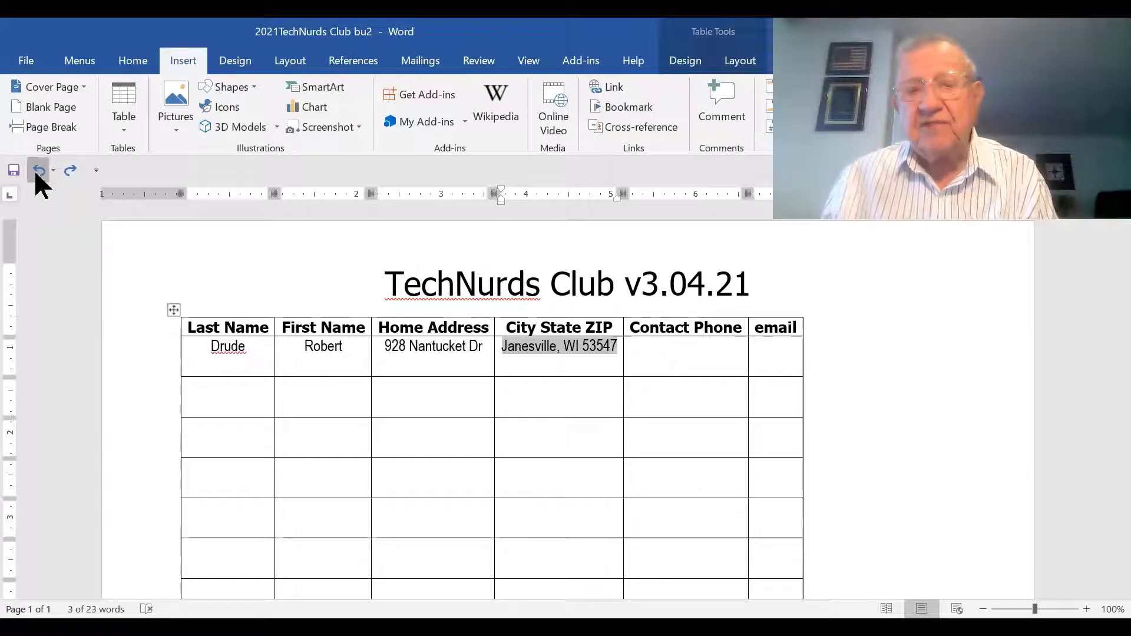
{"action": "left_click", "coordinate": [35, 173]}
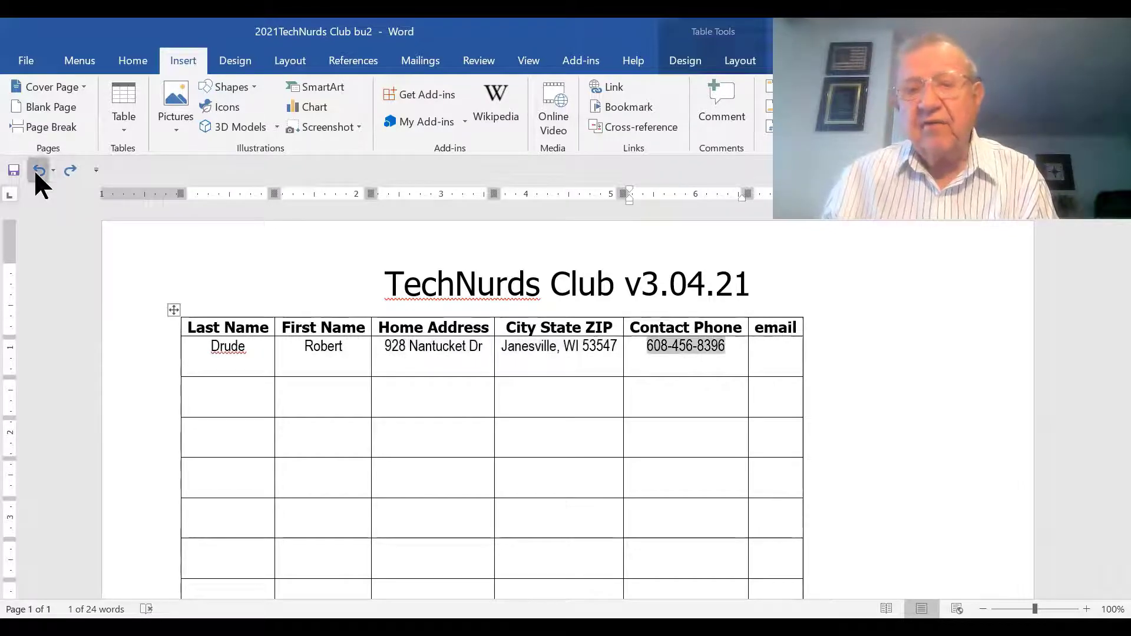
{"action": "left_click", "coordinate": [35, 173]}
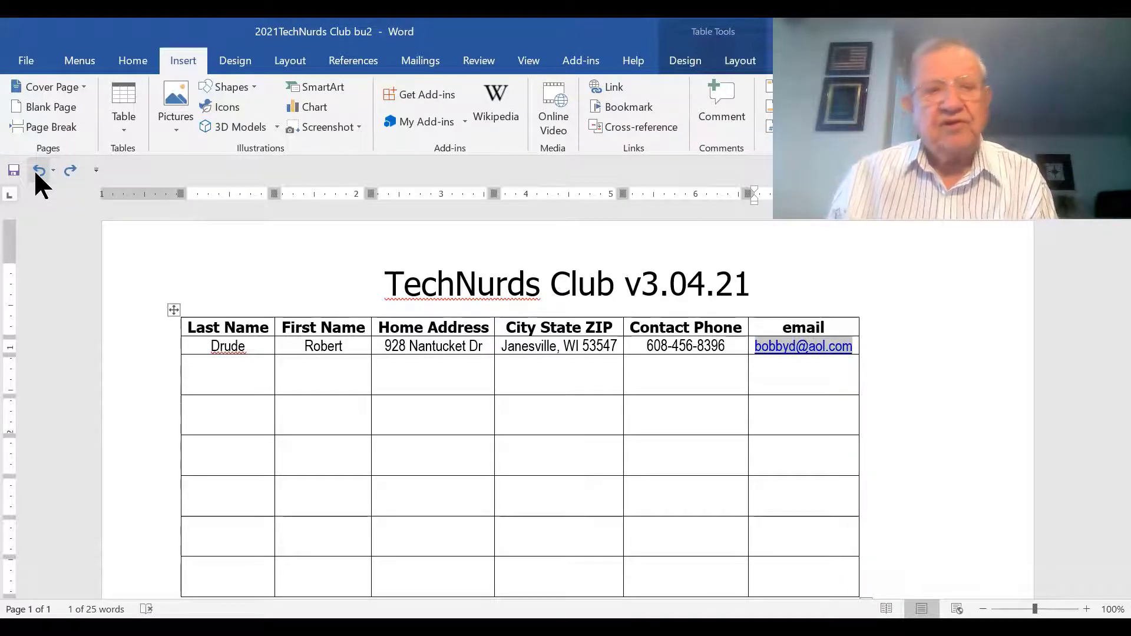
Step: Undo the remaining six member-row deletions and click below the table
{"action": "left_click", "coordinate": [37, 171]}
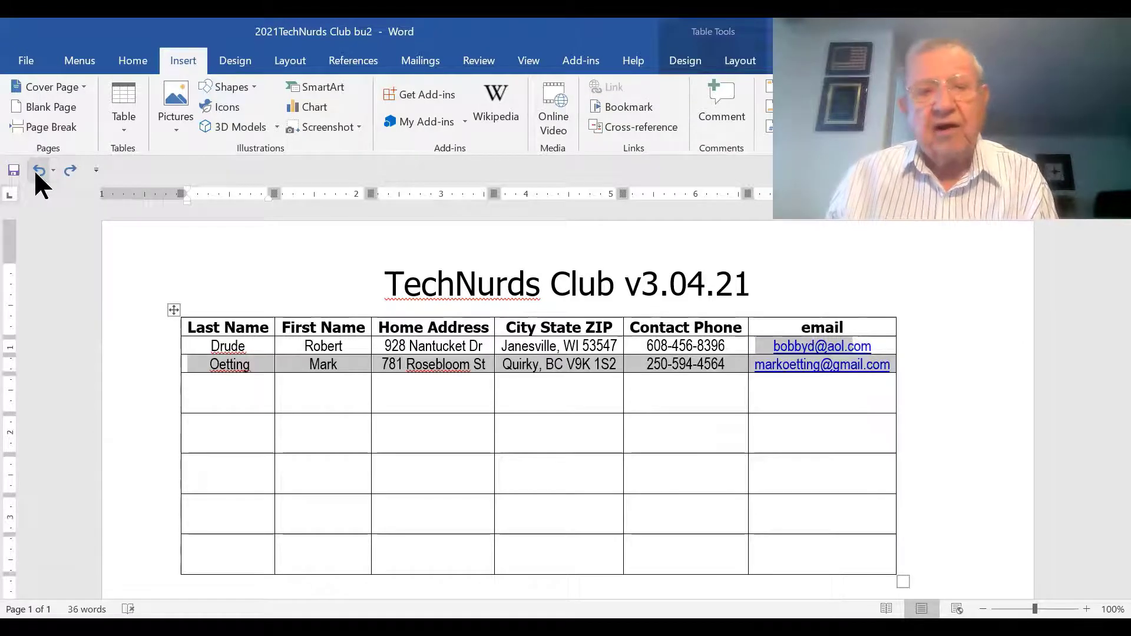
{"action": "left_click", "coordinate": [36, 171]}
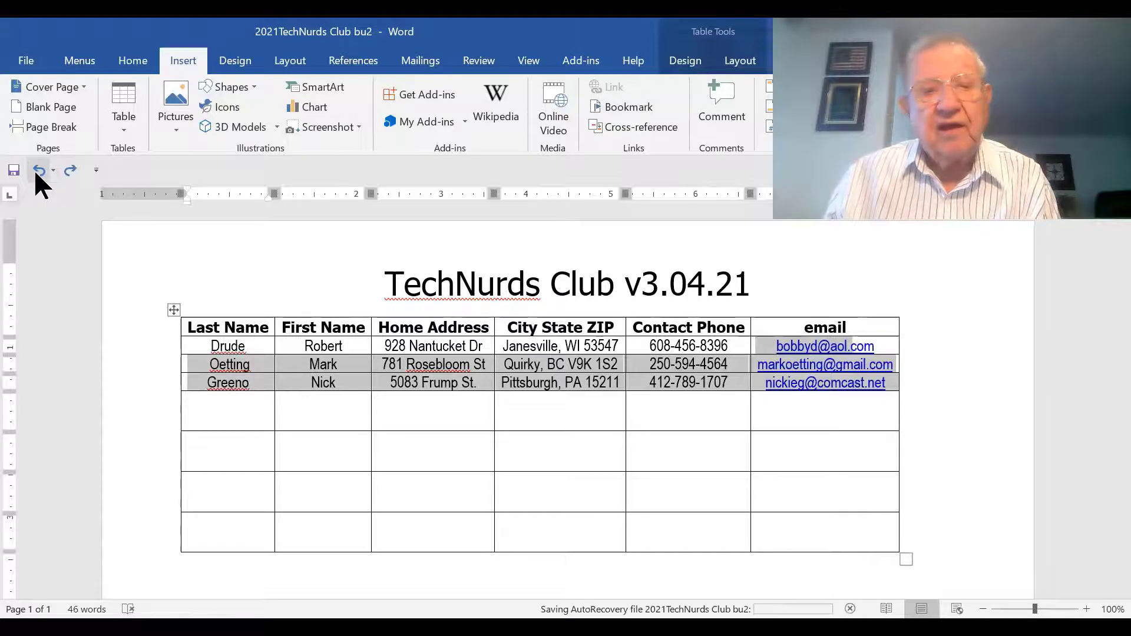
{"action": "left_click", "coordinate": [36, 170]}
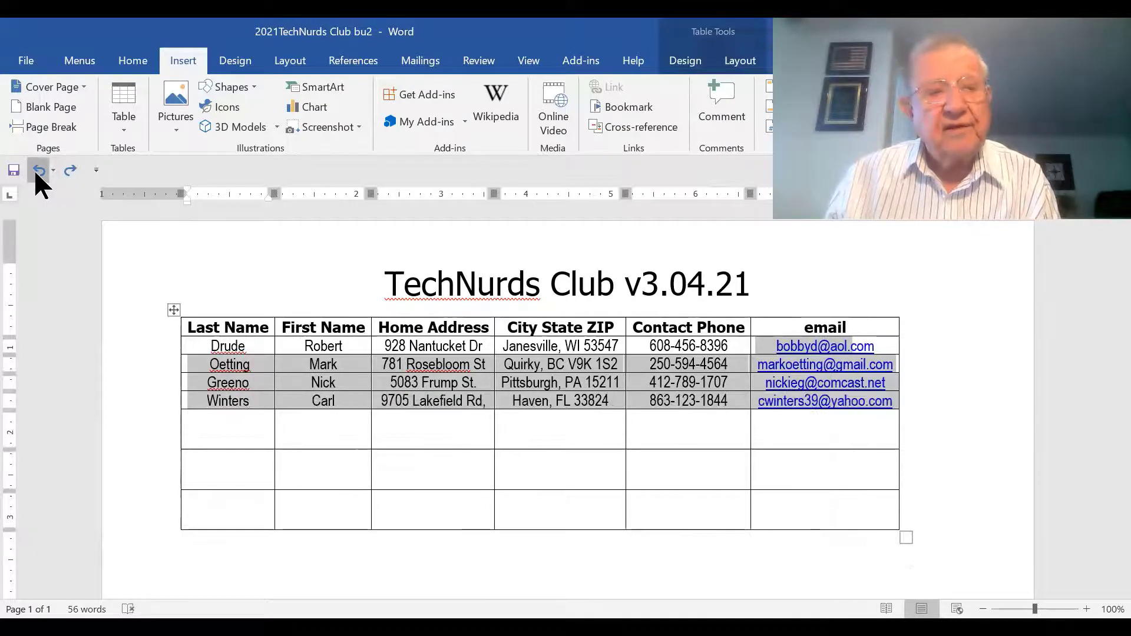
{"action": "left_click", "coordinate": [36, 170]}
{"action": "left_click", "coordinate": [37, 170]}
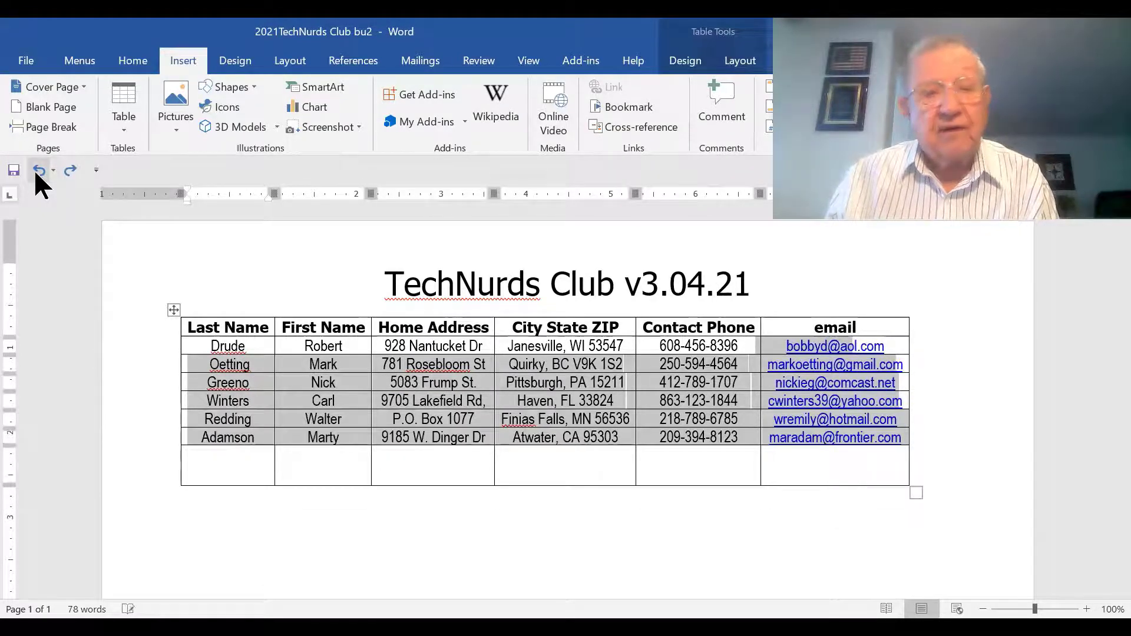
{"action": "left_click", "coordinate": [37, 170]}
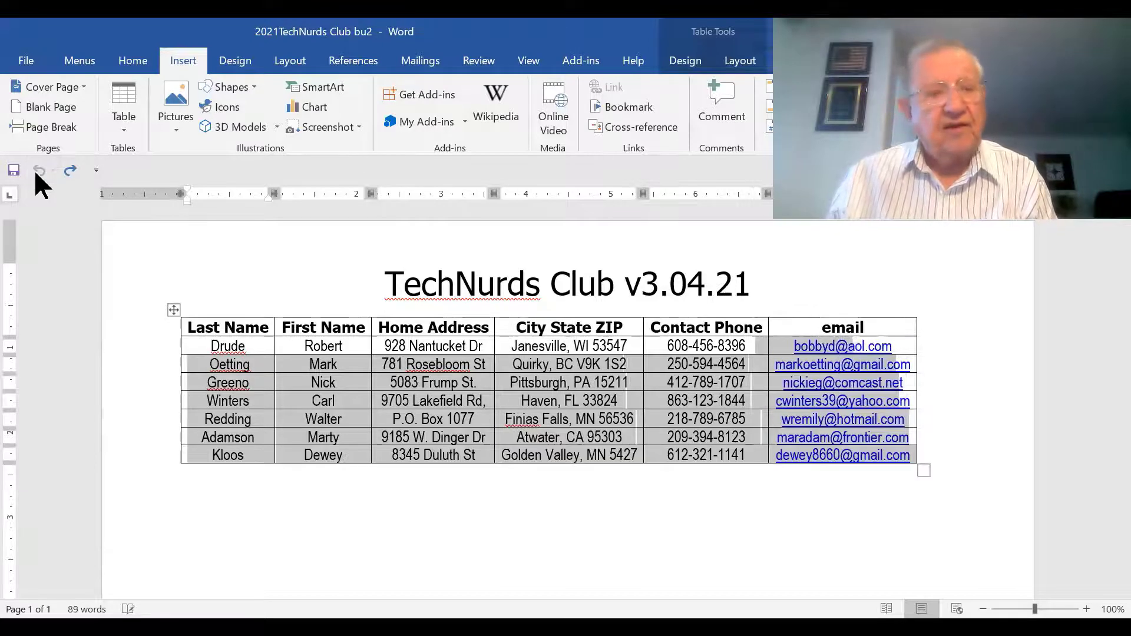
{"action": "left_click", "coordinate": [169, 502]}
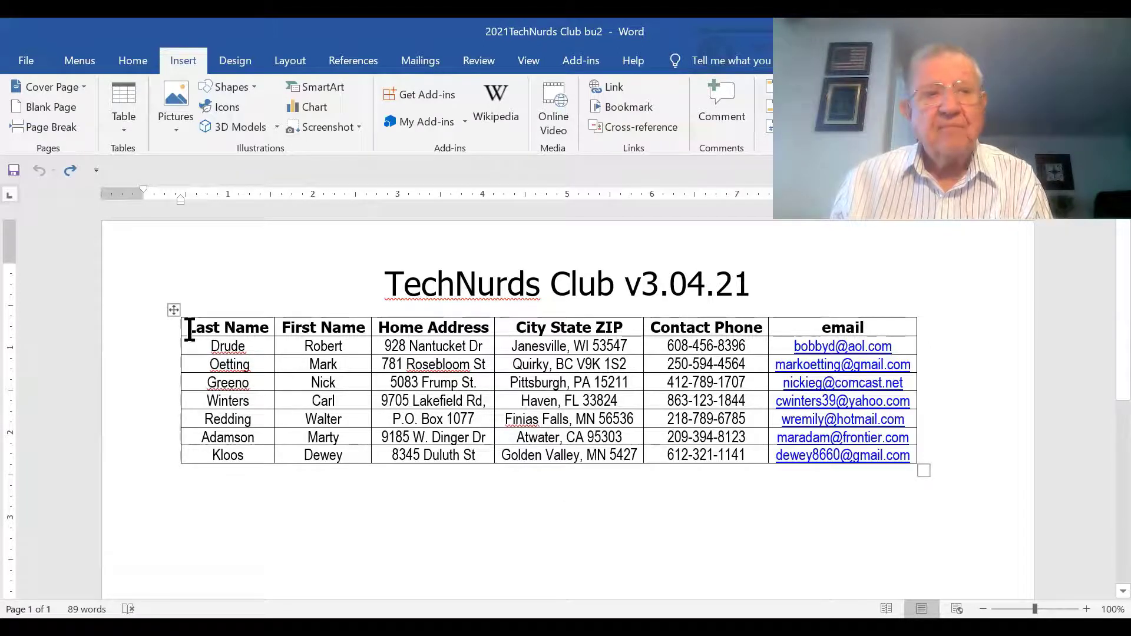
Step: Sort the table by Last Name as Text, Ascending, with a header row
{"action": "left_click_drag", "start_coordinate": [192, 328], "coordinate": [247, 470]}
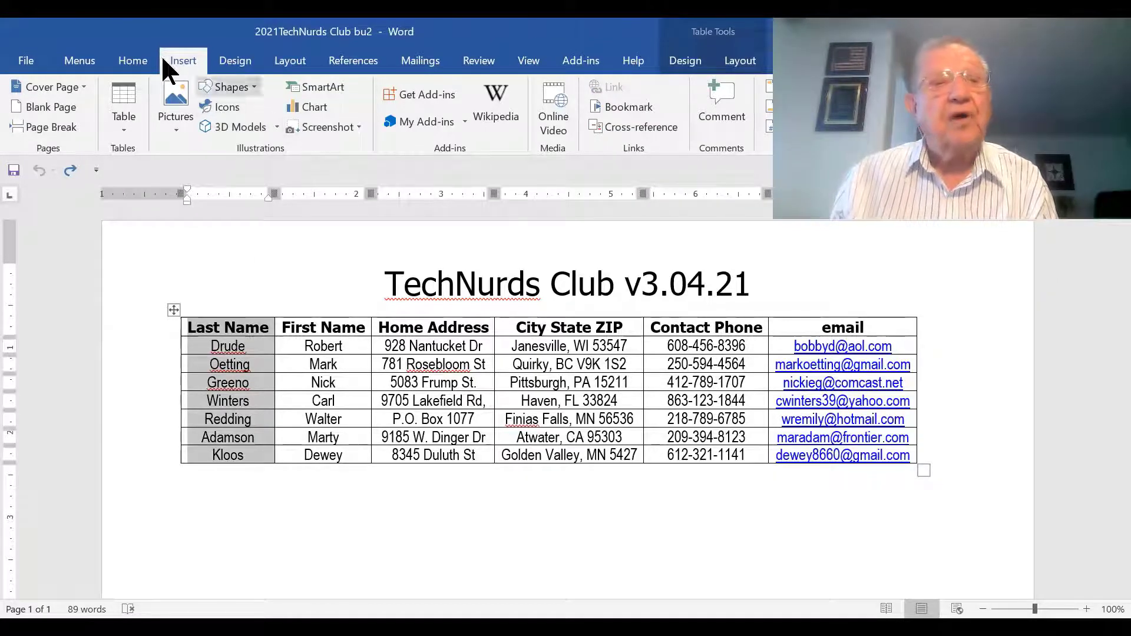
{"action": "left_click", "coordinate": [139, 64]}
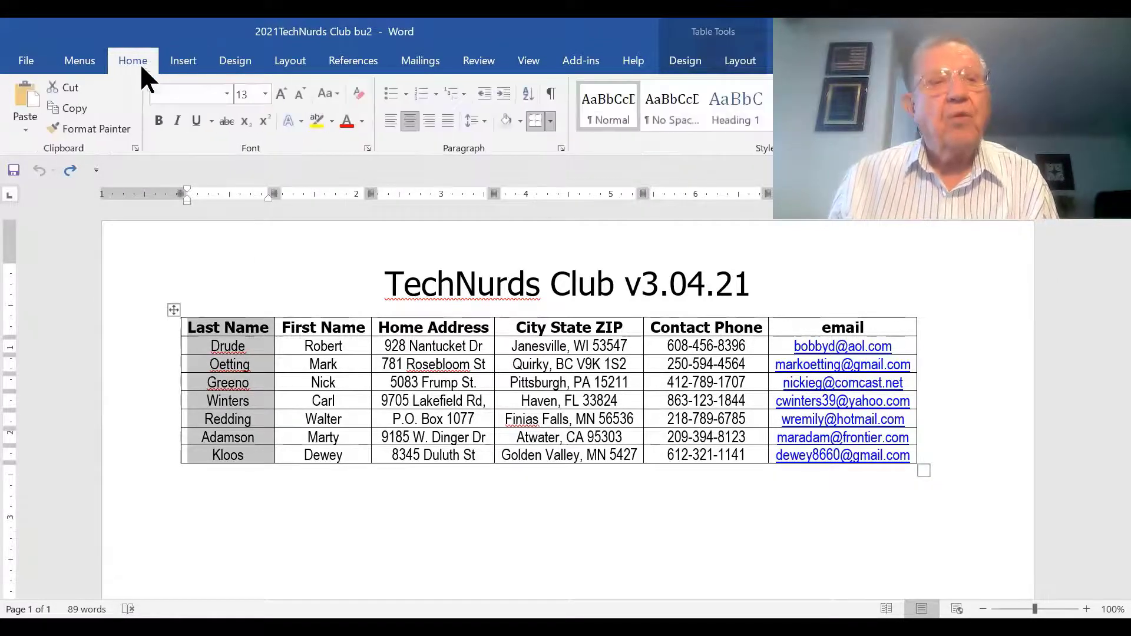
{"action": "left_click", "coordinate": [527, 92]}
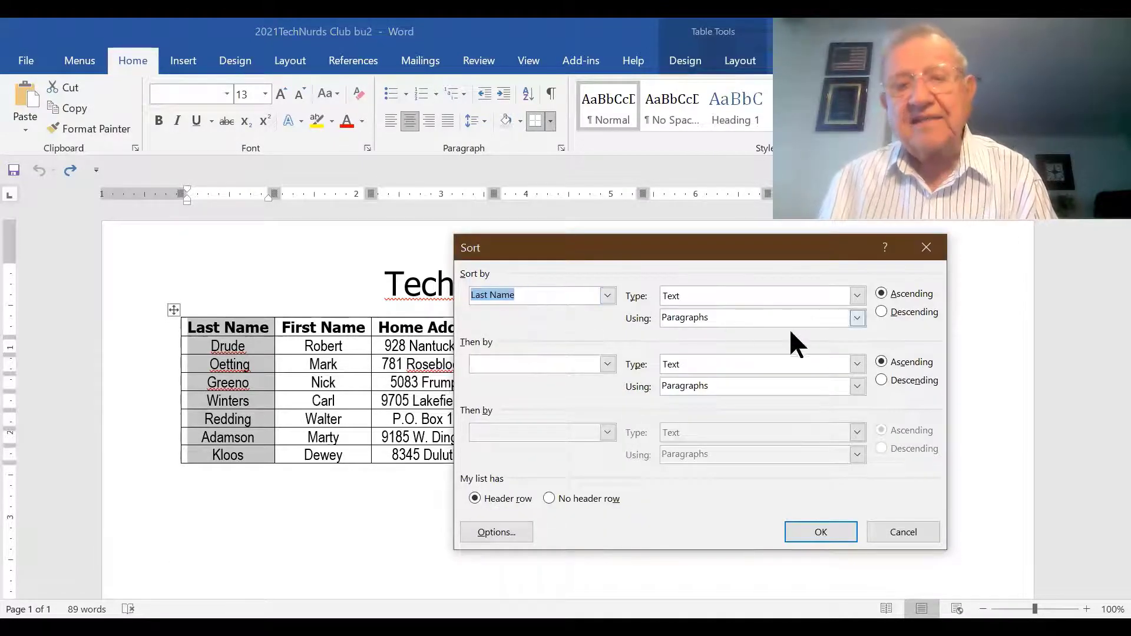
{"action": "left_click", "coordinate": [859, 295]}
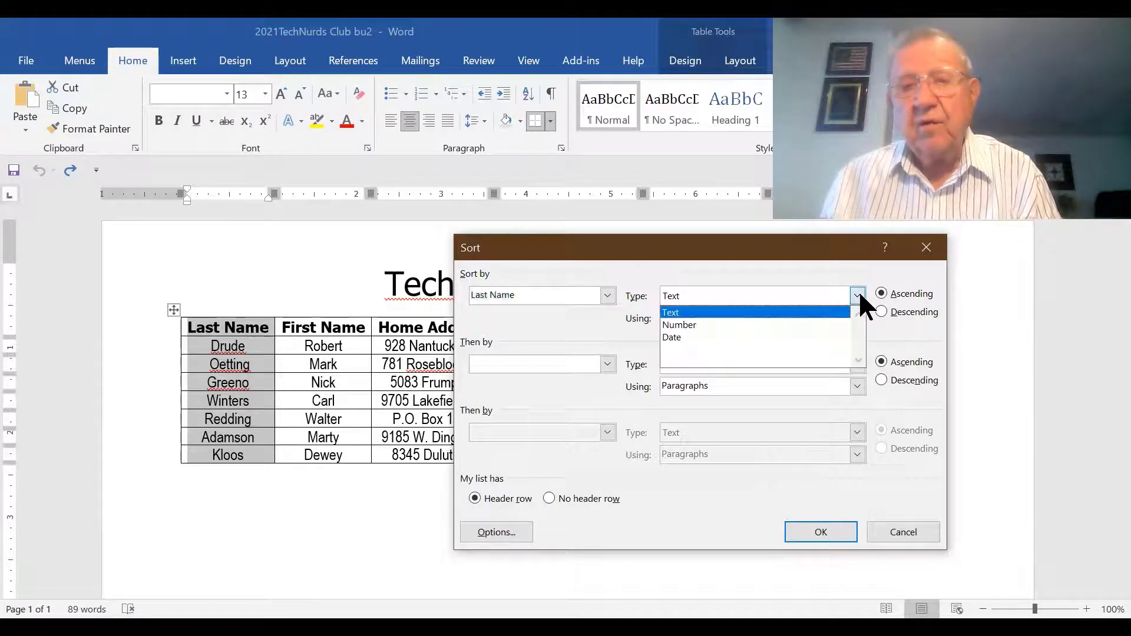
{"action": "left_click", "coordinate": [858, 288]}
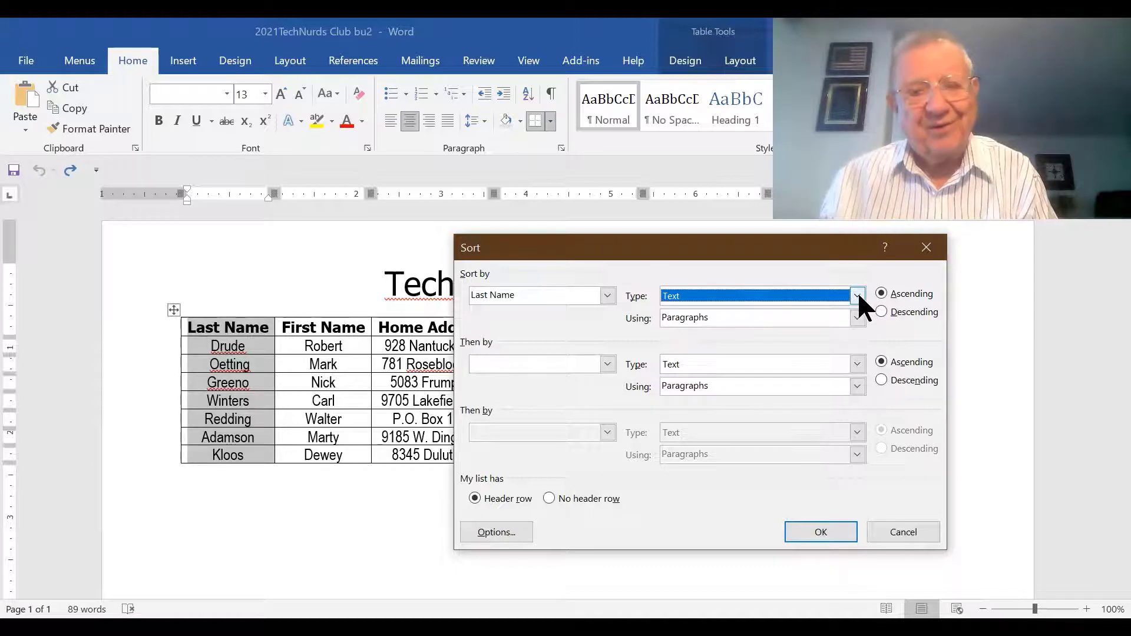
{"action": "left_click", "coordinate": [818, 532]}
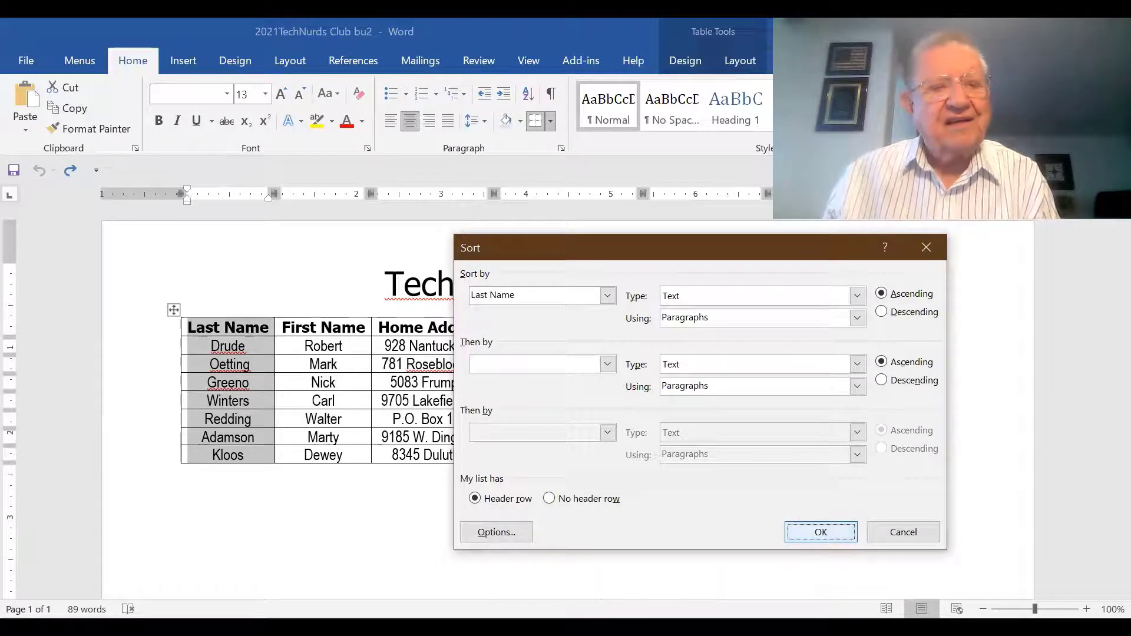
{"action": "key", "text": "Return"}
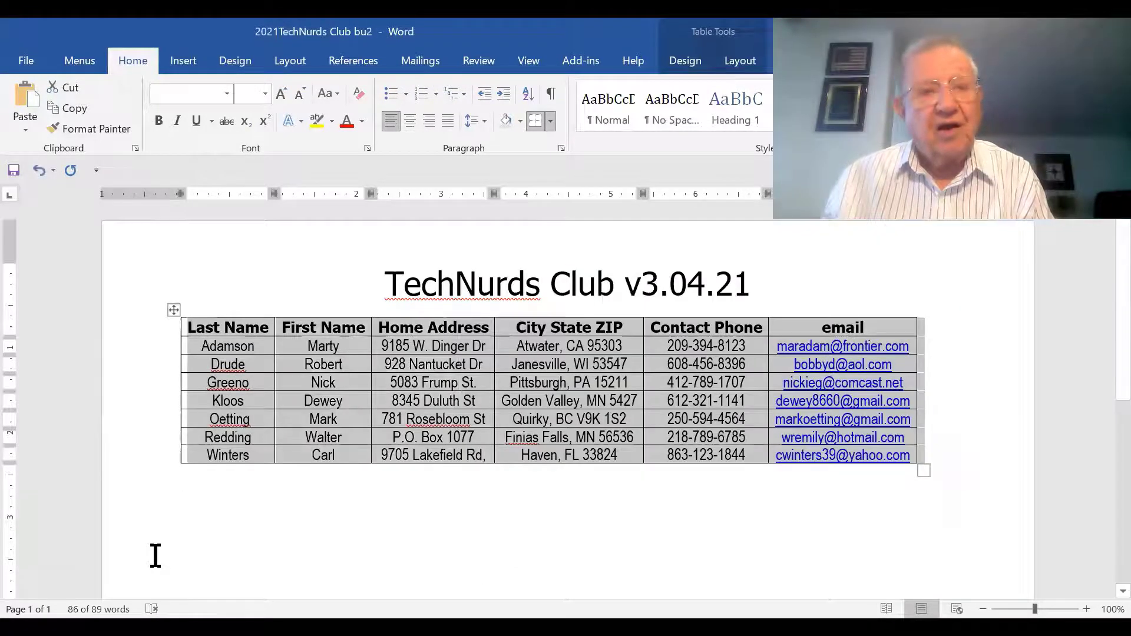
Step: Select the full seven-member contact table, from header row through the Winters row
{"action": "left_click", "coordinate": [156, 556]}
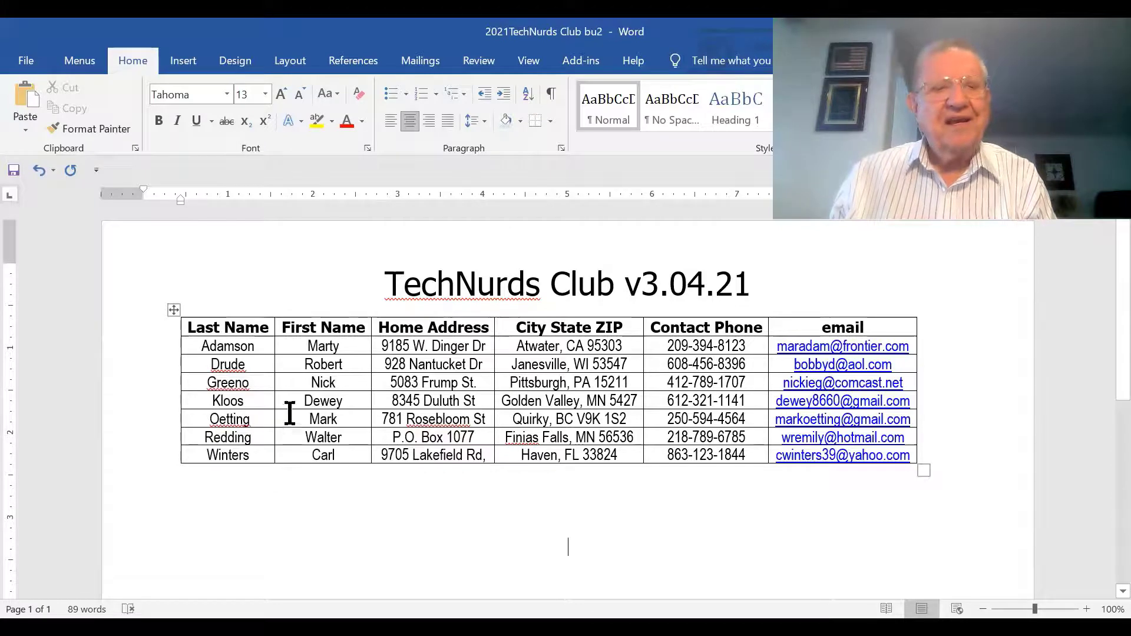
{"action": "left_click_drag", "start_coordinate": [188, 321], "coordinate": [861, 457]}
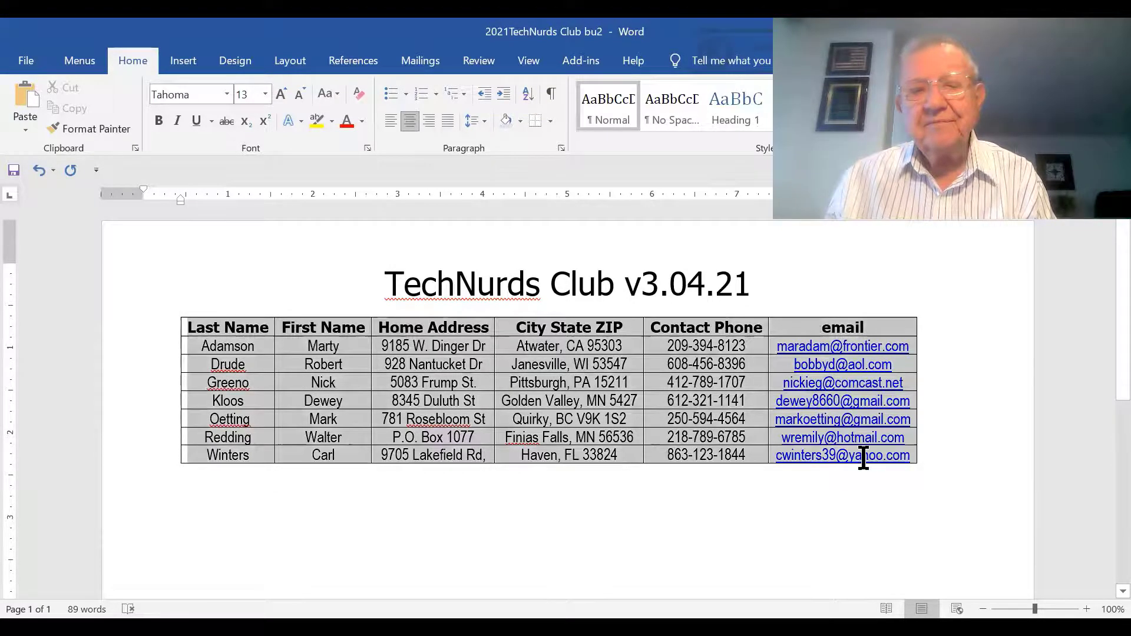
Step: Set Spacing Before and Spacing After to 6 pt on the selected table rows
{"action": "left_click", "coordinate": [306, 64]}
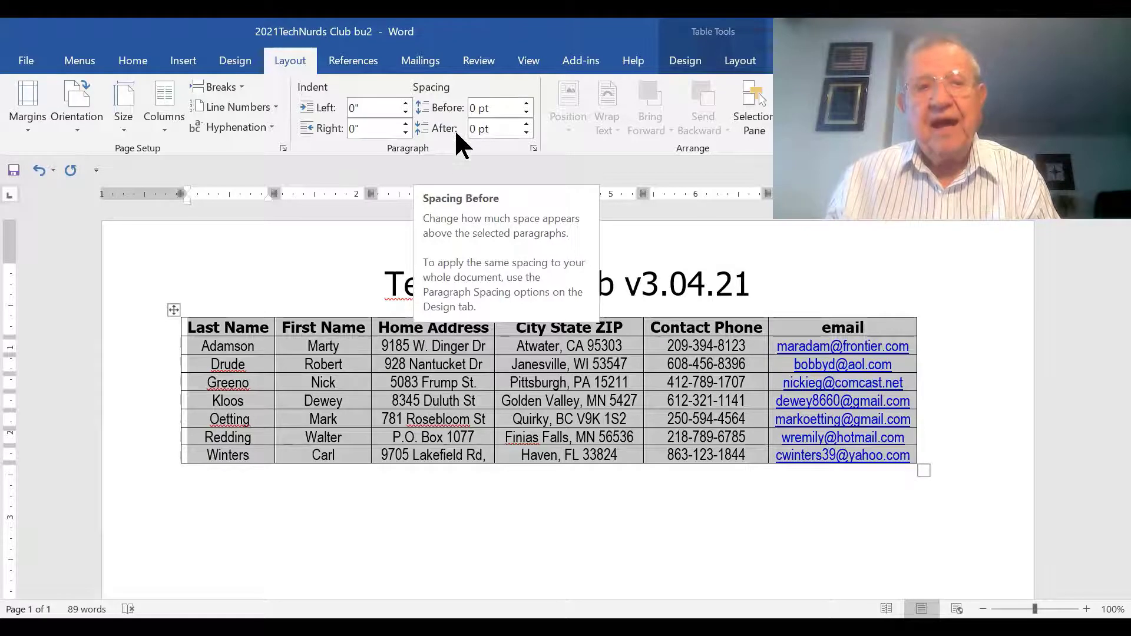
{"action": "left_click", "coordinate": [527, 103]}
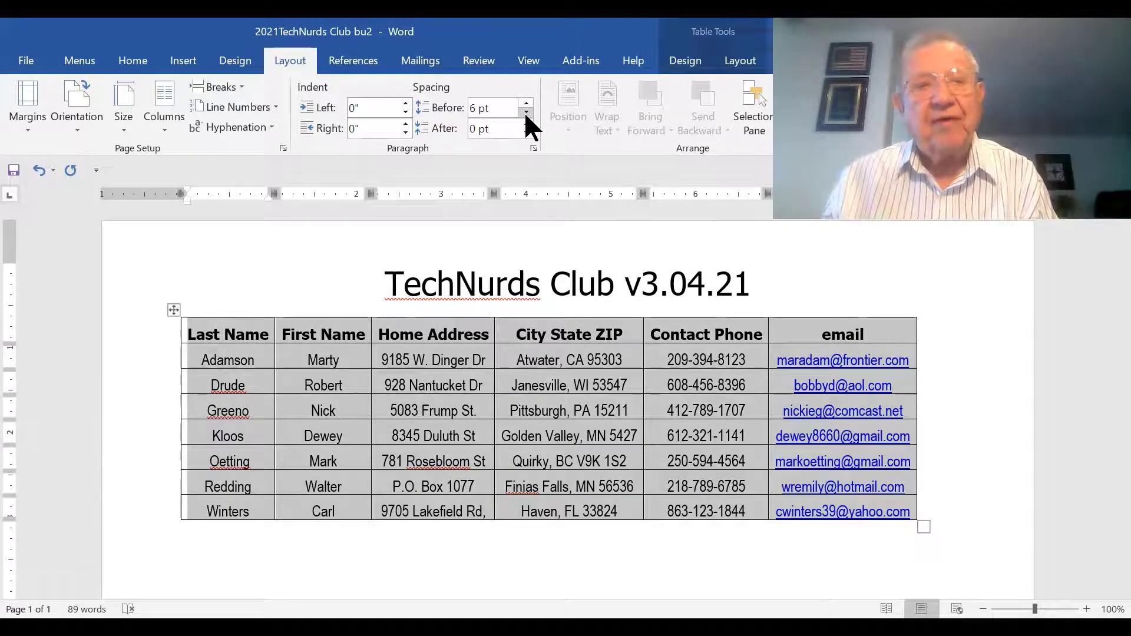
{"action": "left_click", "coordinate": [527, 123]}
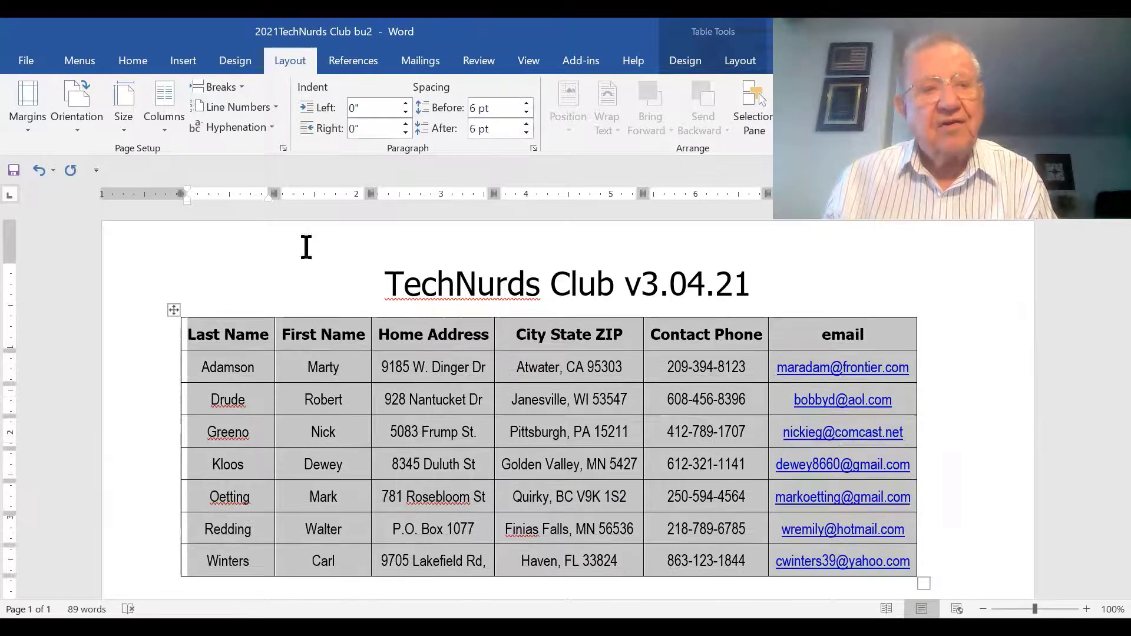
{"action": "left_click", "coordinate": [165, 577]}
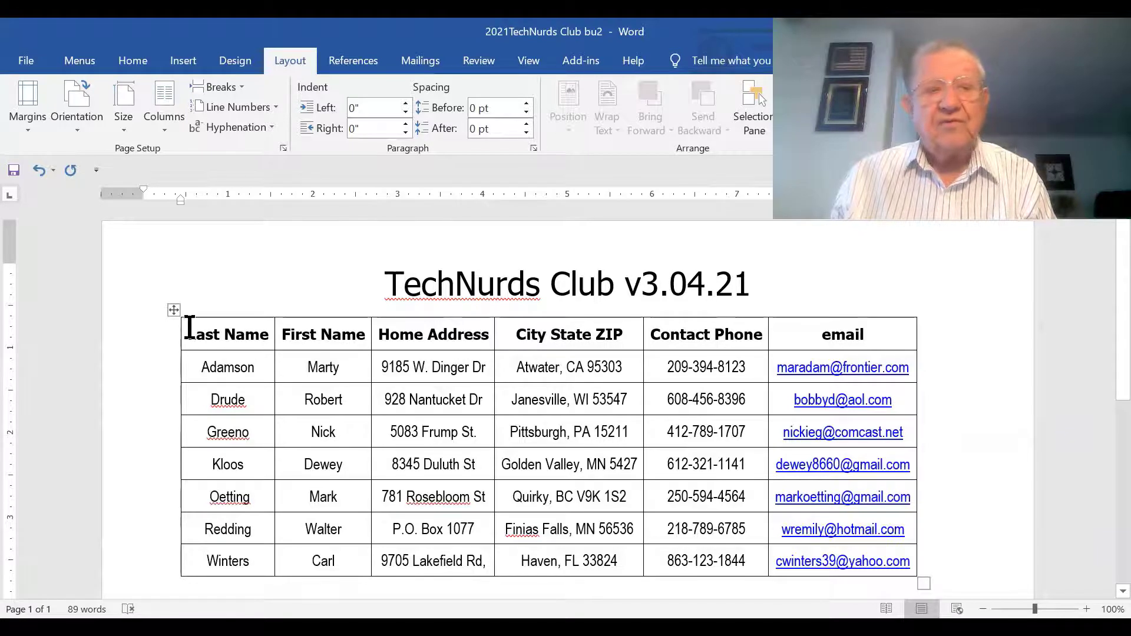
Step: Select the header row and apply light blue from the Home tab's Shading colours
{"action": "mouse_move", "coordinate": [228, 333]}
{"action": "left_mouse_down"}
{"action": "mouse_move", "coordinate": [573, 339]}
{"action": "mouse_move", "coordinate": [719, 324]}
{"action": "mouse_move", "coordinate": [808, 340]}
{"action": "left_mouse_up"}
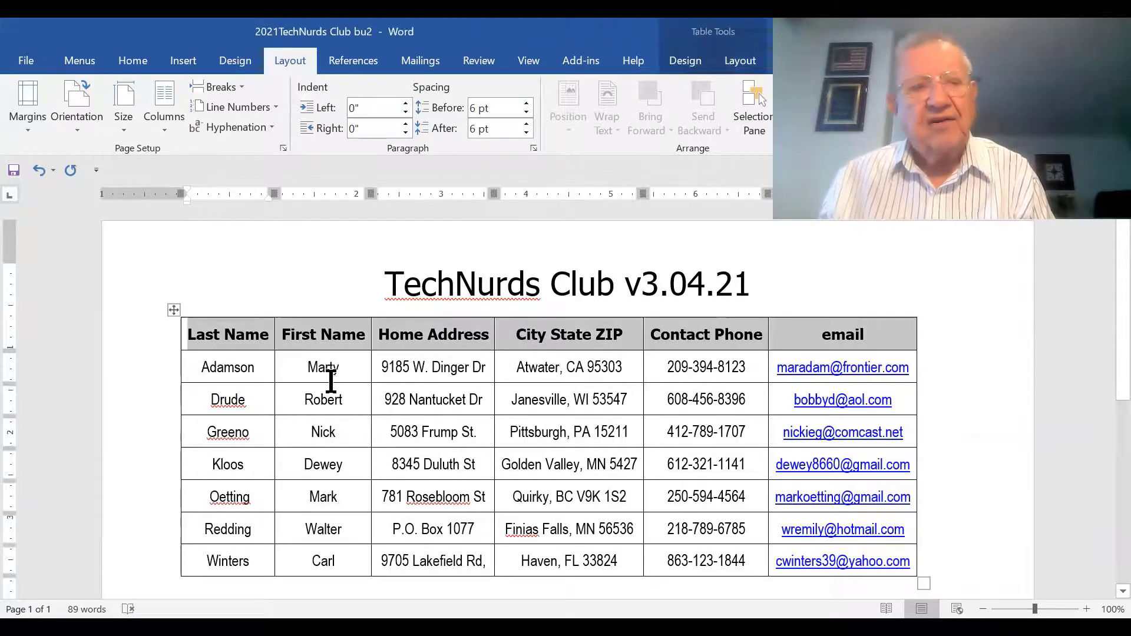
{"action": "left_click", "coordinate": [141, 60]}
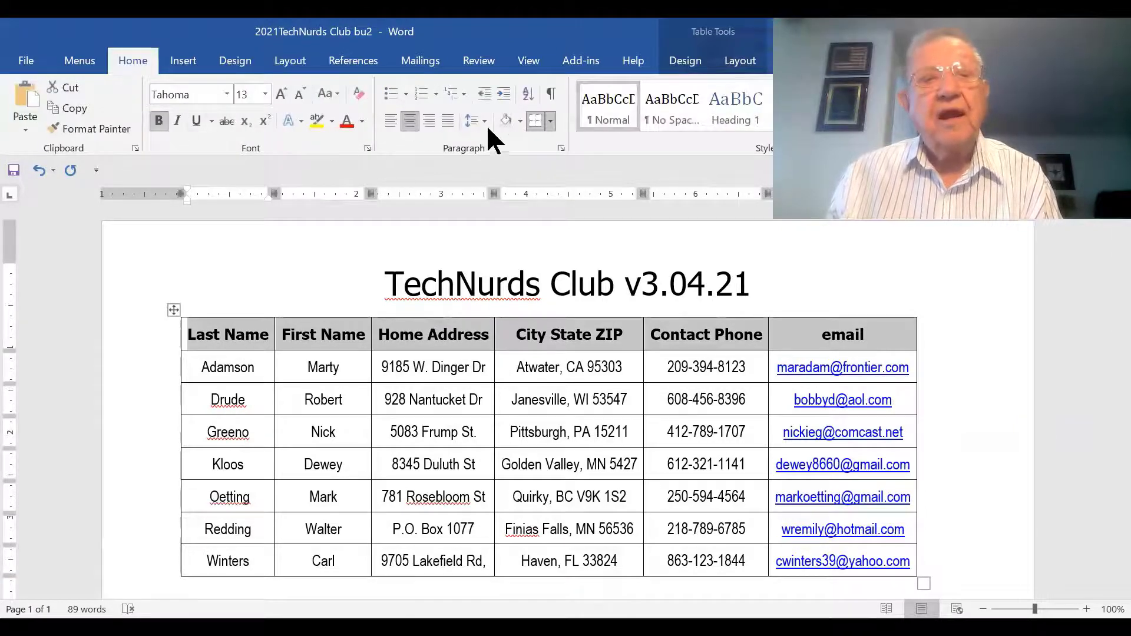
{"action": "left_click", "coordinate": [520, 122]}
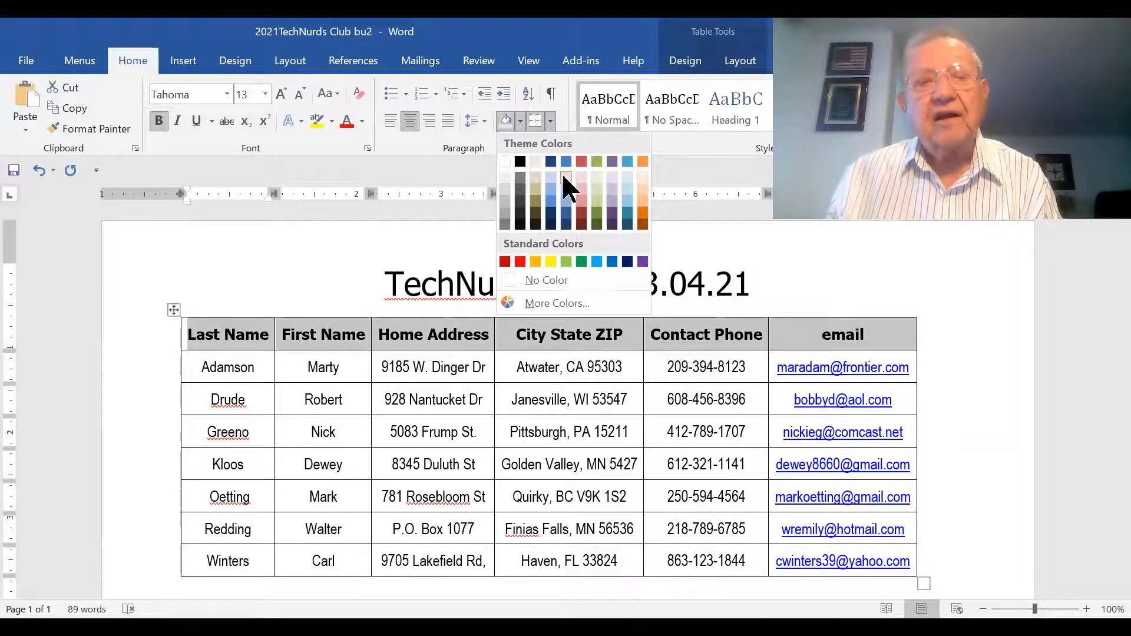
{"action": "left_click", "coordinate": [564, 176]}
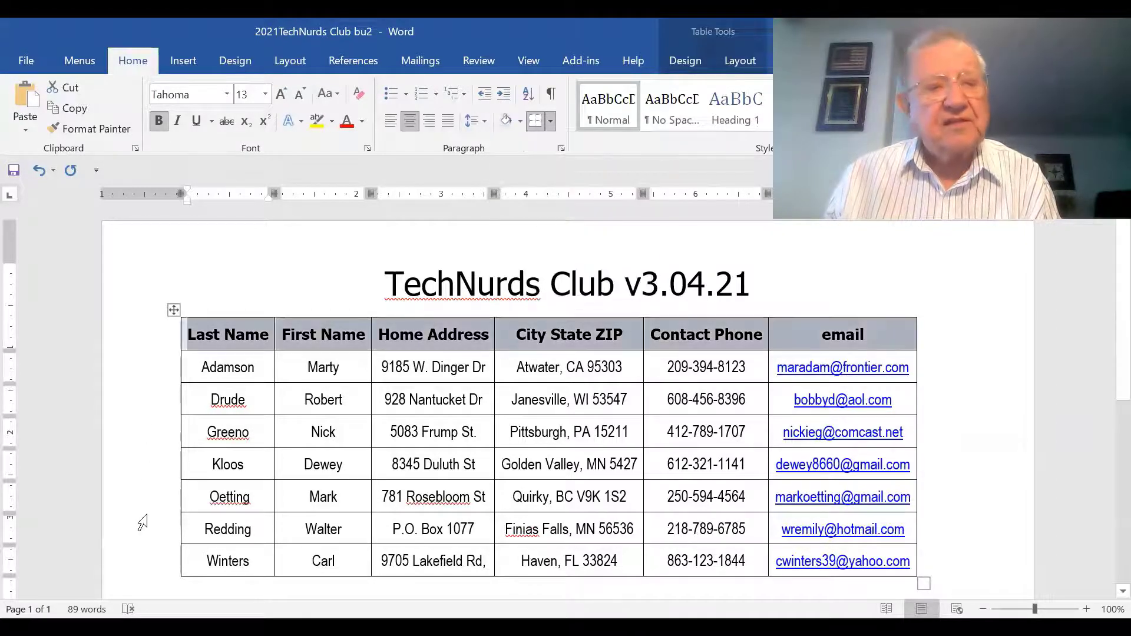
{"action": "left_click", "coordinate": [140, 563]}
{"action": "left_click", "coordinate": [165, 586]}
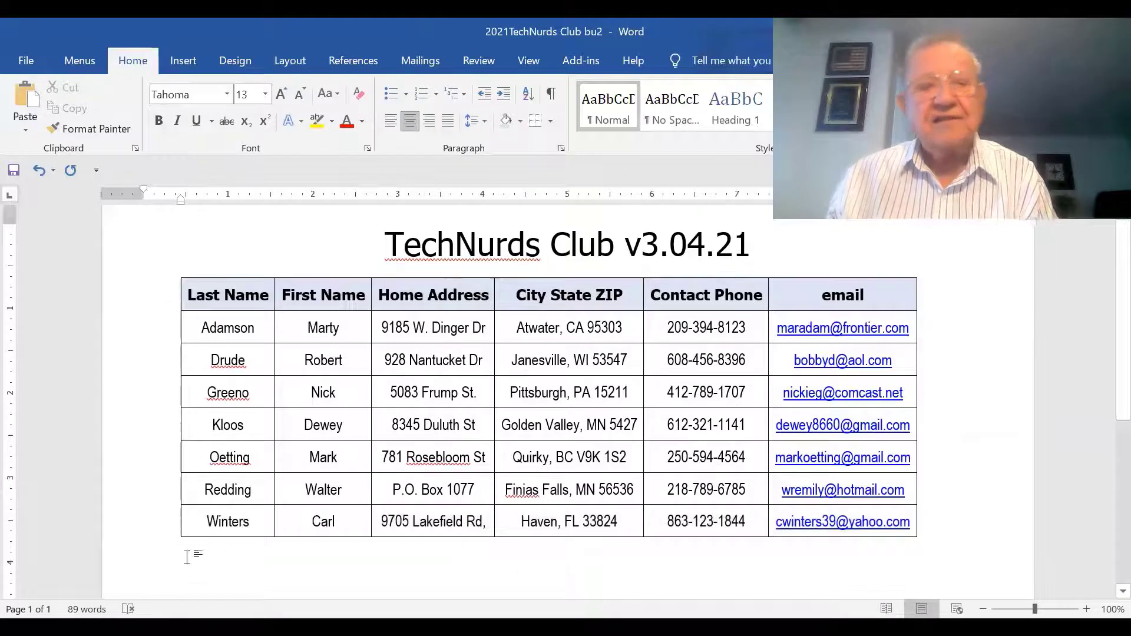